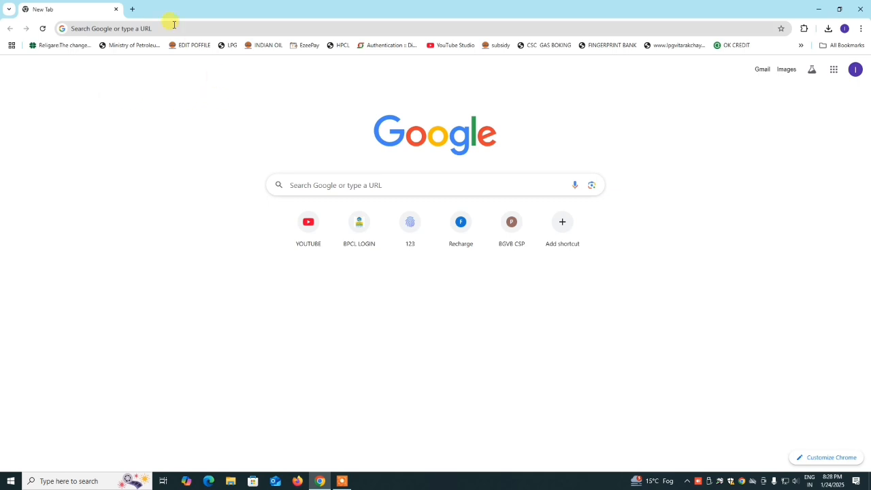
# Search Google for 'prd wb' and open the West Bengal Panchayat department's site, prd.wb.gov.in.
pyautogui.click(125, 31)
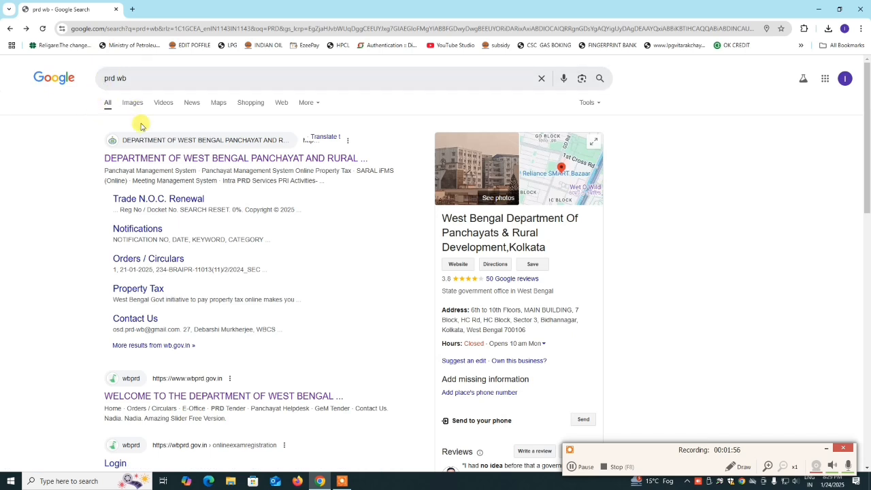
pyautogui.click(215, 159)
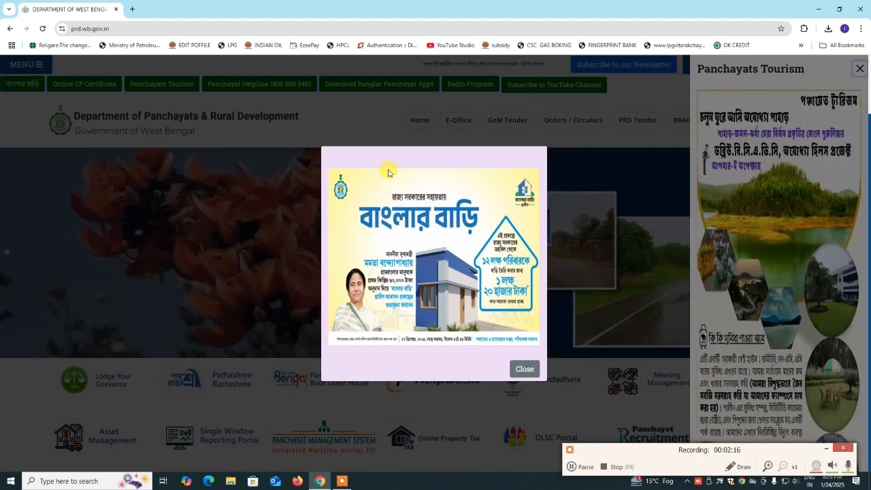
# Close the Bangla Bari and Panchayats Tourism pop-ups, then open the Online GP Certificate portal.
pyautogui.click(524, 371)
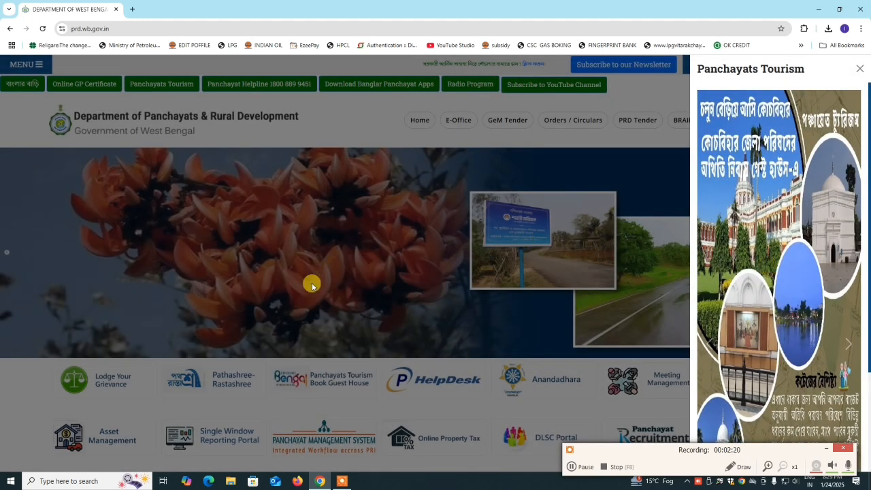
pyautogui.click(858, 69)
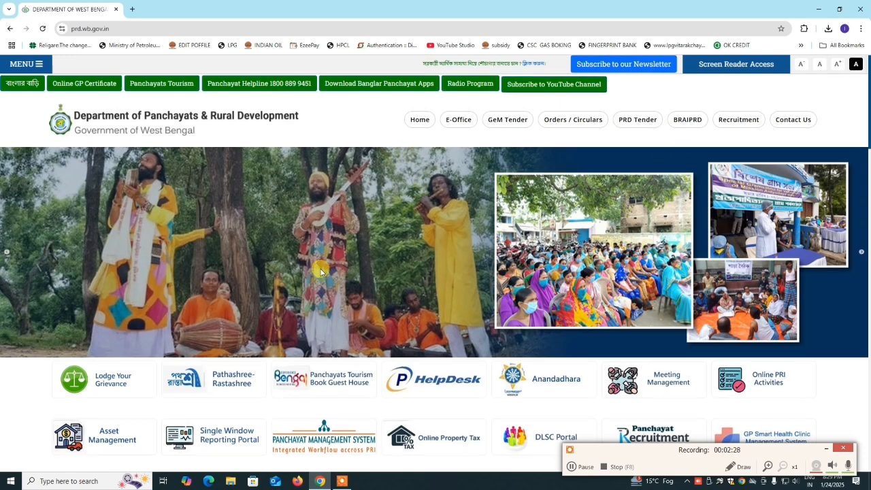
pyautogui.scroll(-3, 319, 270)
pyautogui.scroll(3, 277, 132)
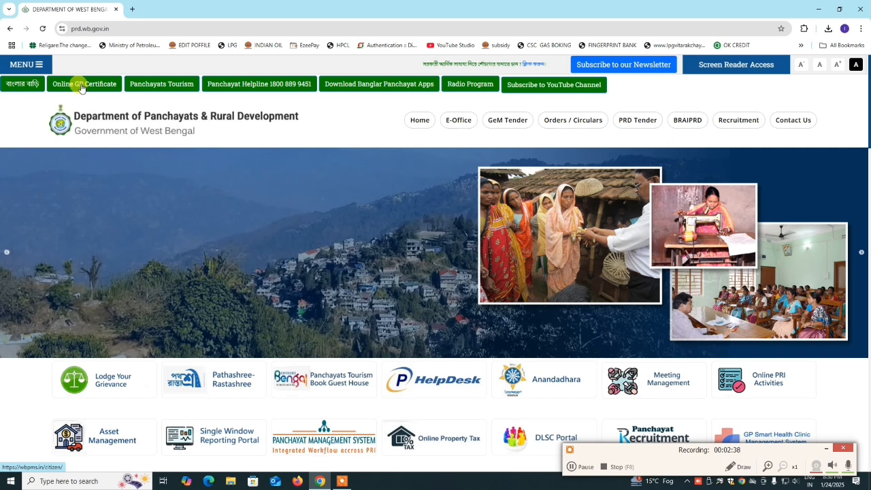
pyautogui.click(81, 85)
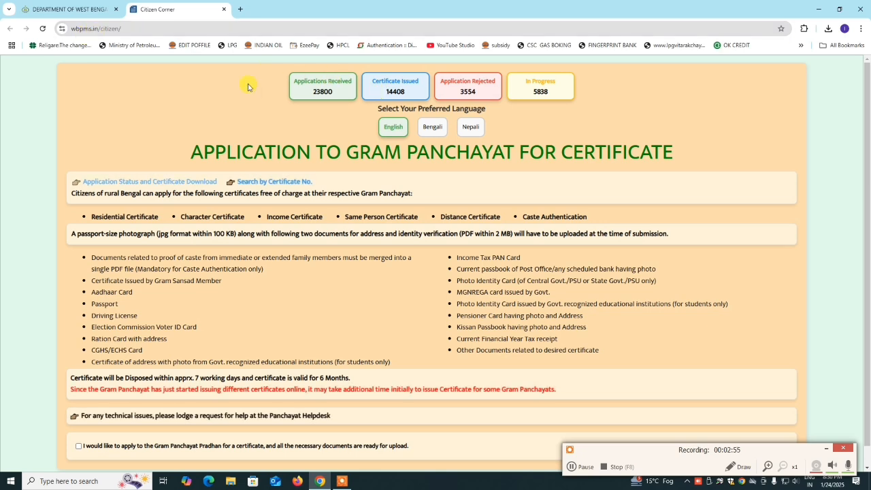
pyautogui.scroll(-1, 325, 163)
pyautogui.scroll(1, 319, 165)
pyautogui.scroll(-1, 152, 130)
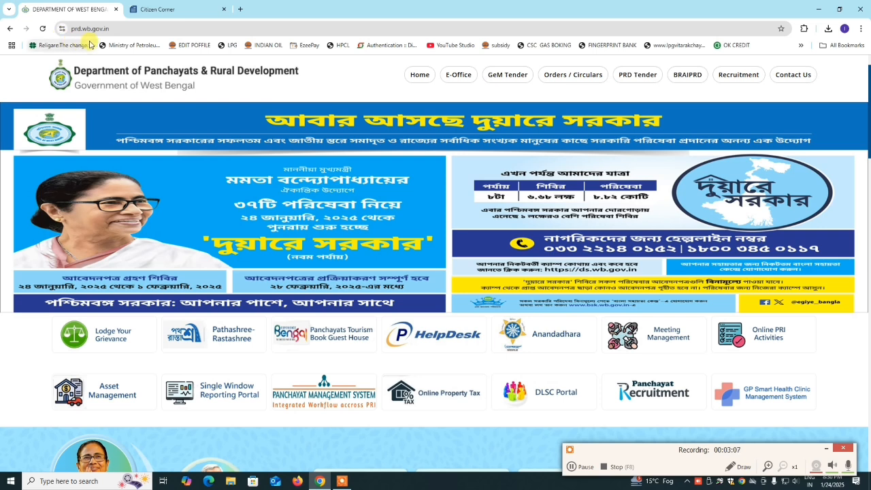
pyautogui.click(175, 9)
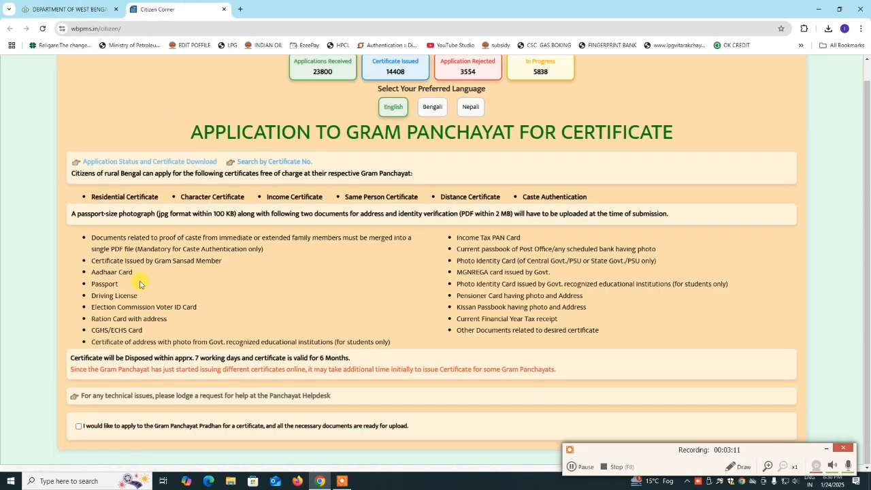
pyautogui.scroll(1, 327, 136)
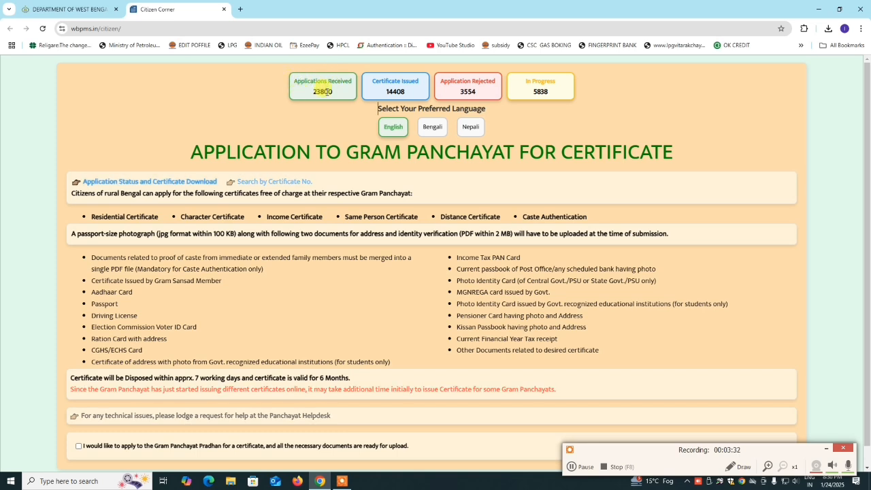
pyautogui.doubleClick(331, 91)
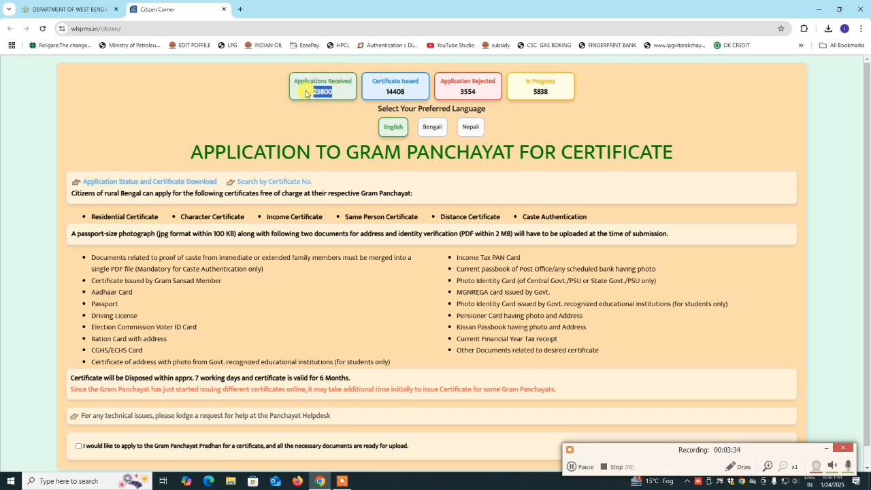
pyautogui.click(358, 91)
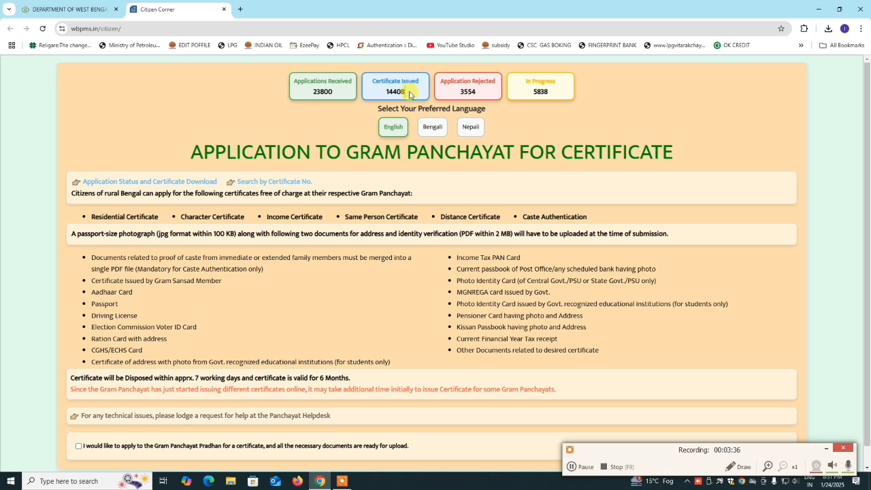
pyautogui.moveTo(410, 91); pyautogui.dragTo(378, 94)
pyautogui.click(385, 87)
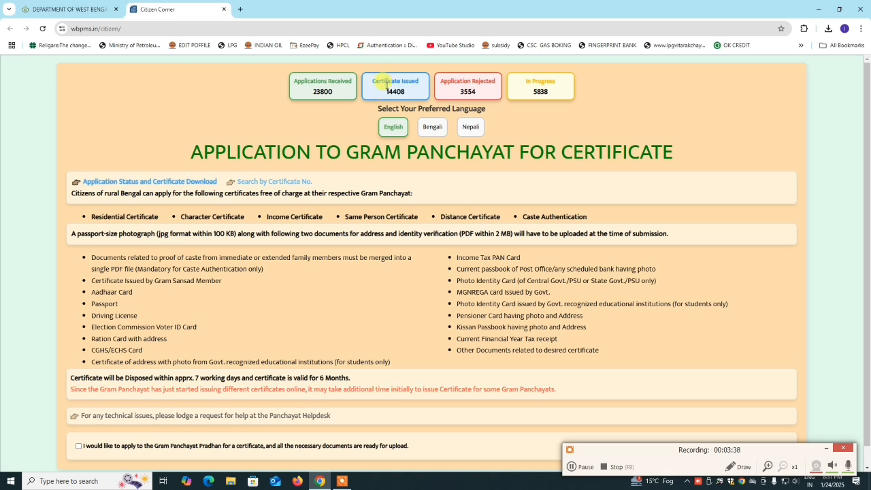
pyautogui.doubleClick(467, 91)
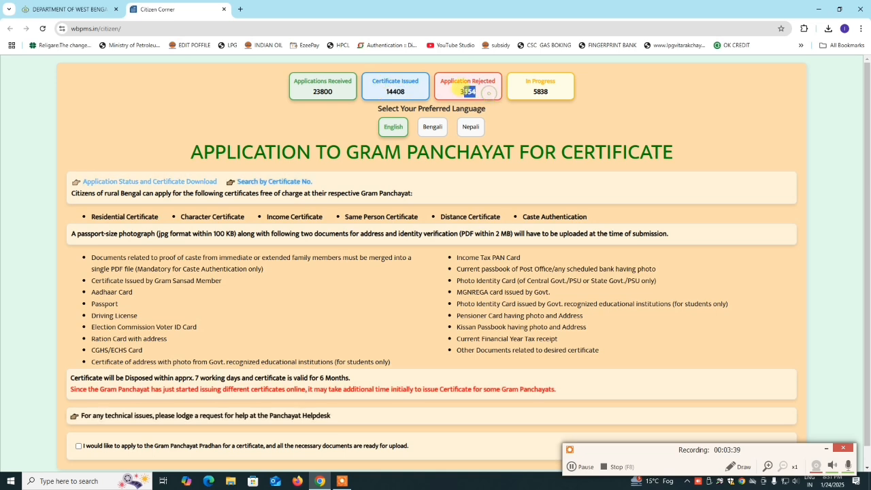
pyautogui.click(530, 95)
pyautogui.scroll(-1, 272, 136)
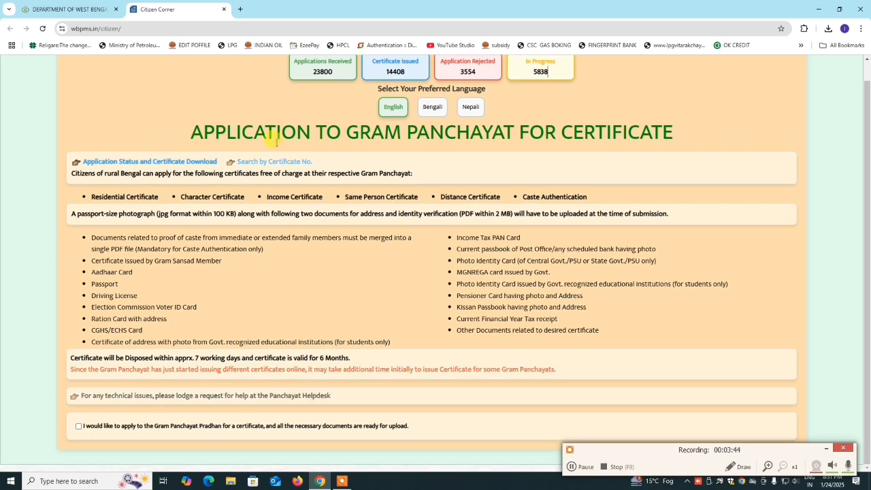
pyautogui.scroll(1, 408, 116)
pyautogui.scroll(-1, 198, 239)
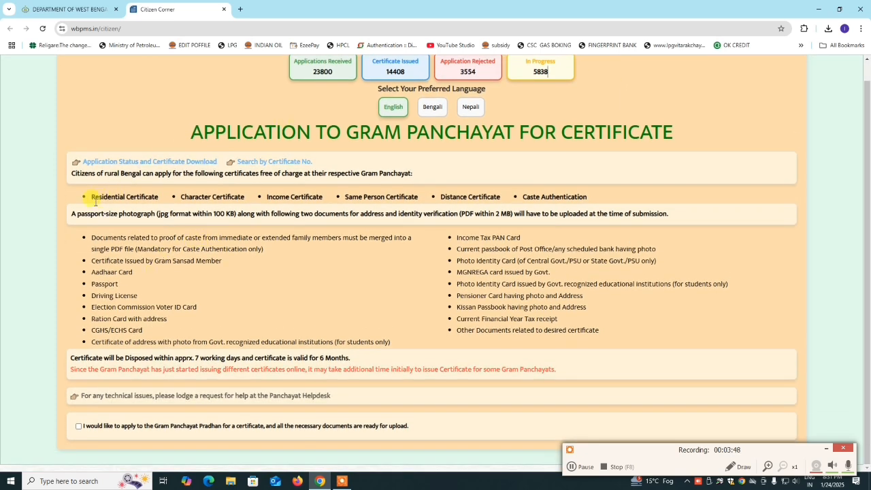
pyautogui.moveTo(87, 202); pyautogui.dragTo(202, 198)
pyautogui.click(180, 198)
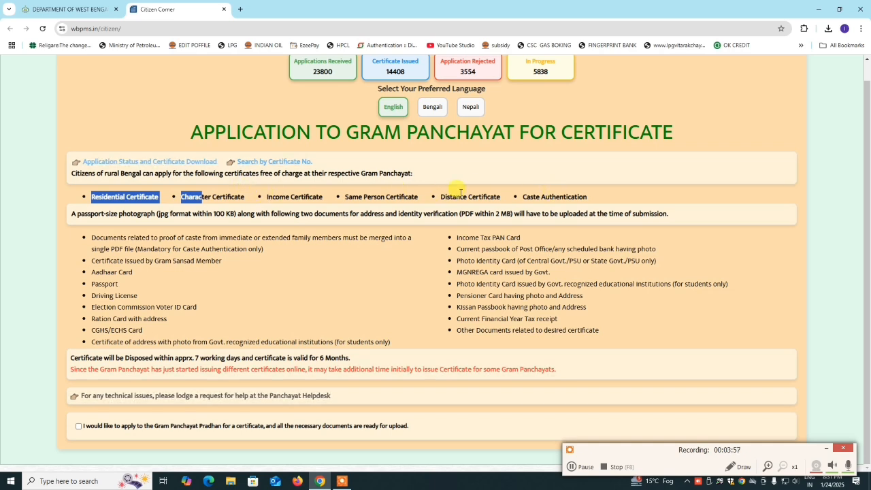
pyautogui.click(344, 264)
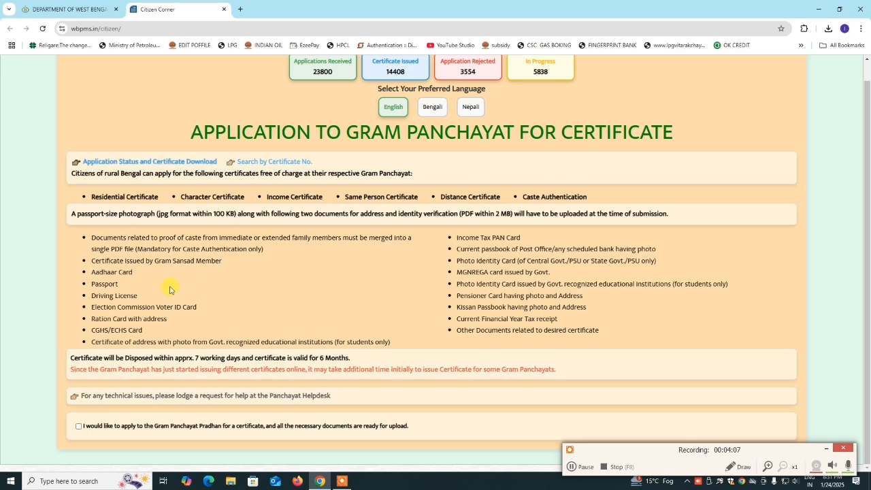
pyautogui.moveTo(114, 271); pyautogui.dragTo(155, 308)
pyautogui.click(295, 303)
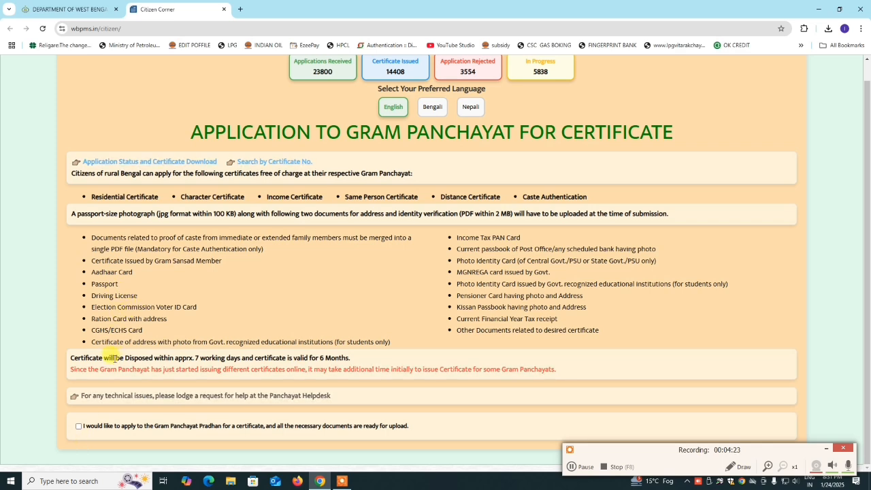
# Declare that all documents are ready and proceed to citizen sign-up.
pyautogui.click(78, 427)
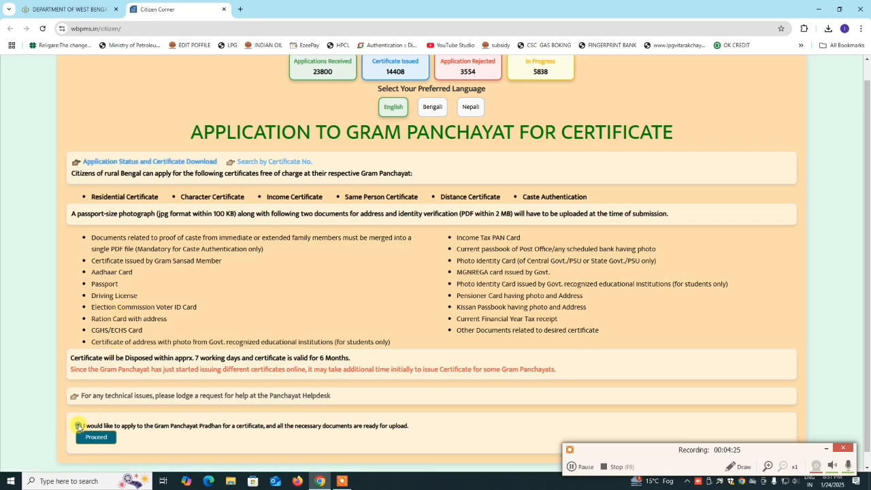
pyautogui.click(79, 429)
pyautogui.click(80, 428)
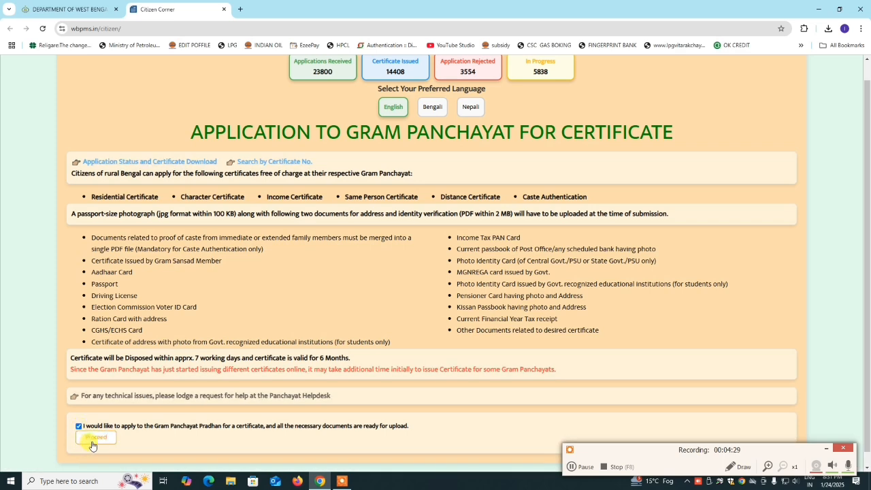
pyautogui.click(95, 438)
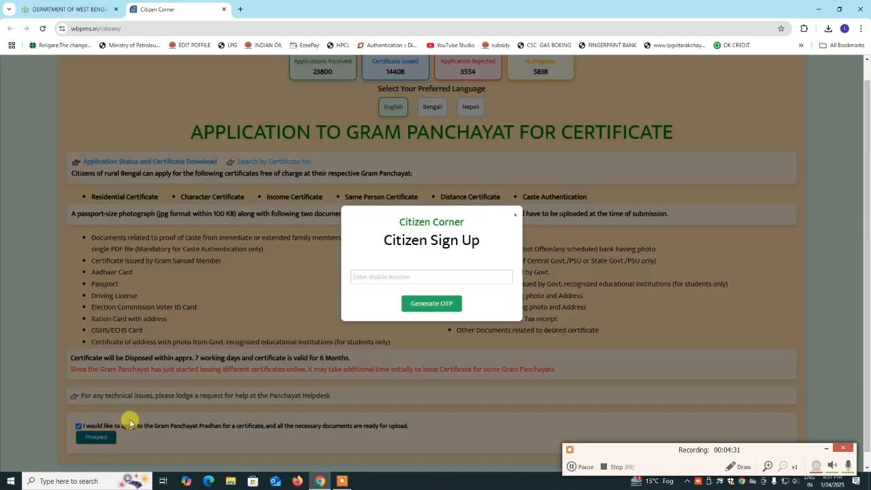
# Enter the mobile number, generate and enter the OTP, then verify to reach the form.
pyautogui.click(413, 277)
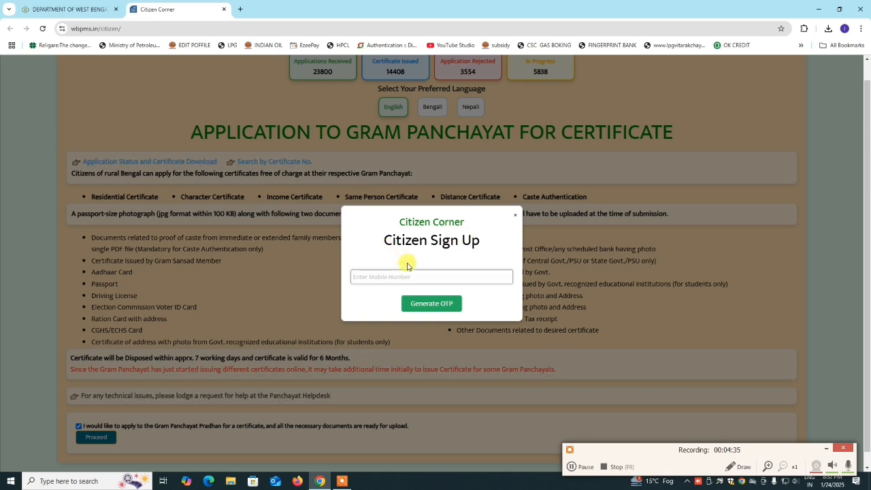
pyautogui.write('9732')
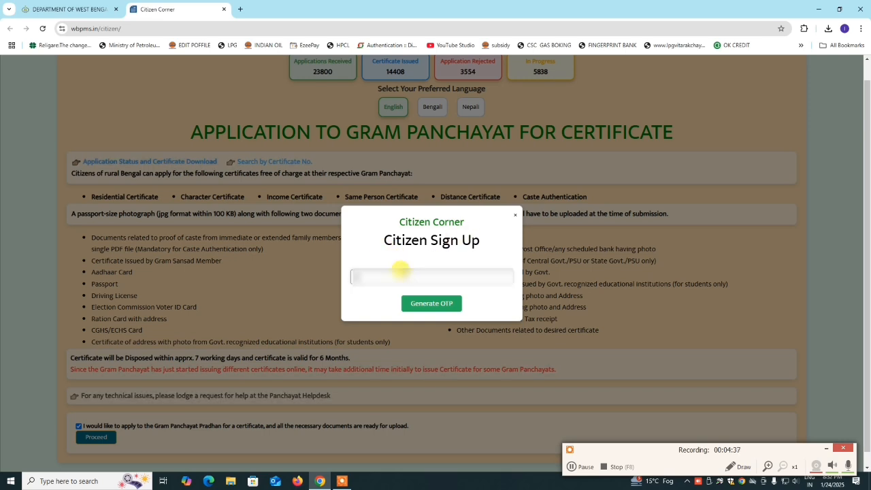
pyautogui.write('000')
pyautogui.click(425, 303)
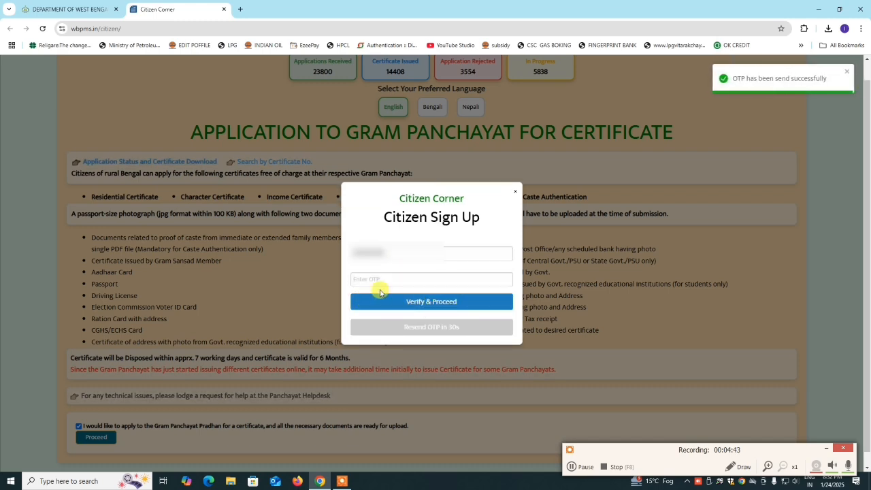
pyautogui.click(383, 283)
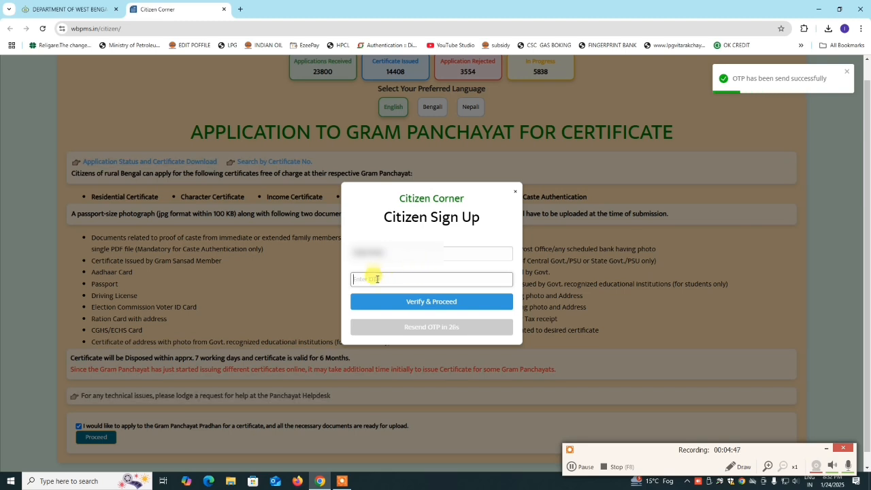
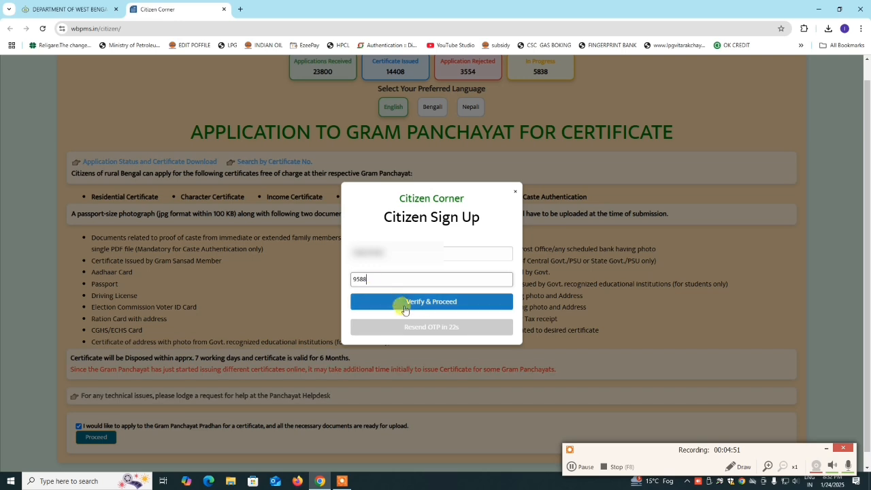
pyautogui.click(438, 304)
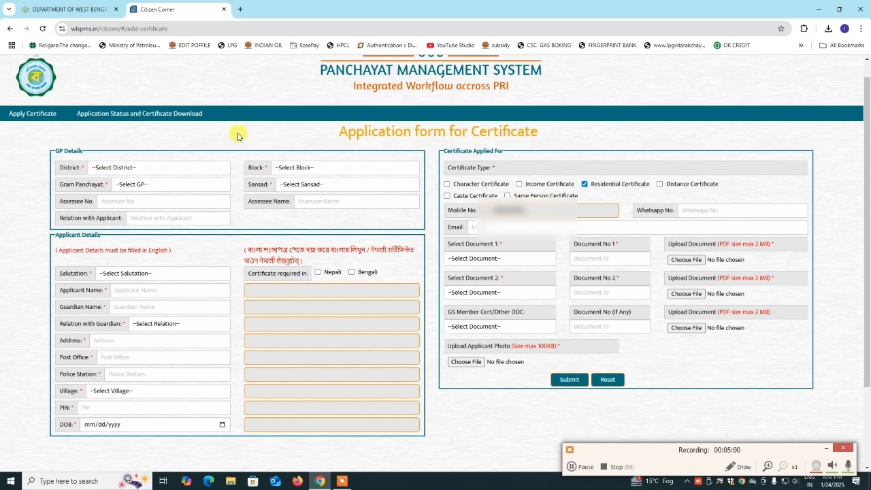
# Open the Certificate List showing the 12.01.2025 Residential Certificate application as Rejected.
pyautogui.scroll(1, 384, 157)
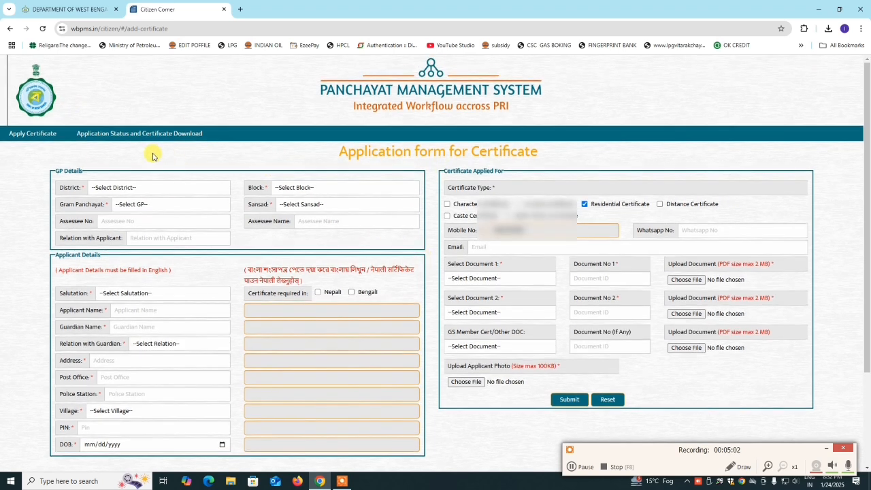
pyautogui.click(106, 134)
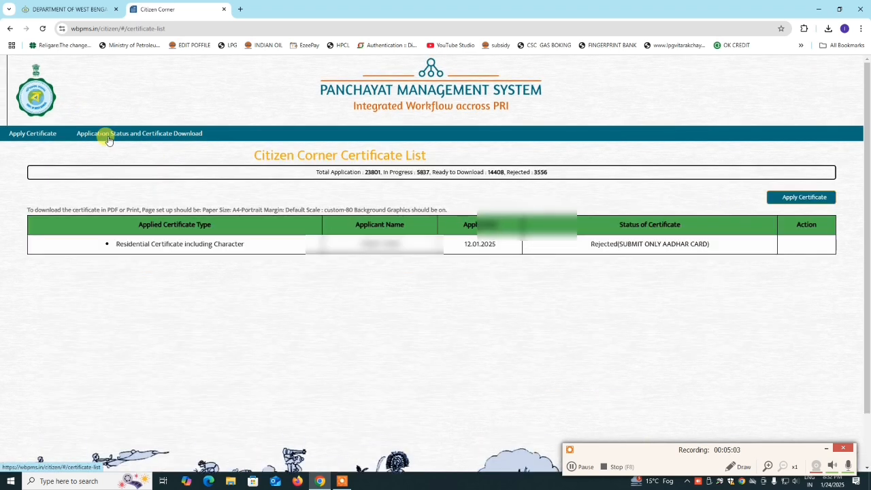
pyautogui.click(44, 133)
pyautogui.scroll(-2, 169, 163)
pyautogui.scroll(1, 150, 164)
pyautogui.scroll(1, 151, 164)
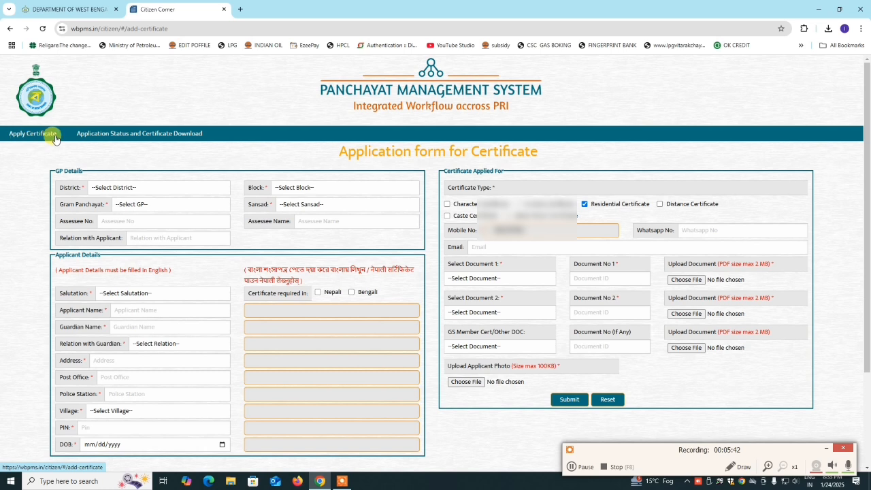
pyautogui.click(122, 138)
pyautogui.scroll(-1, 136, 157)
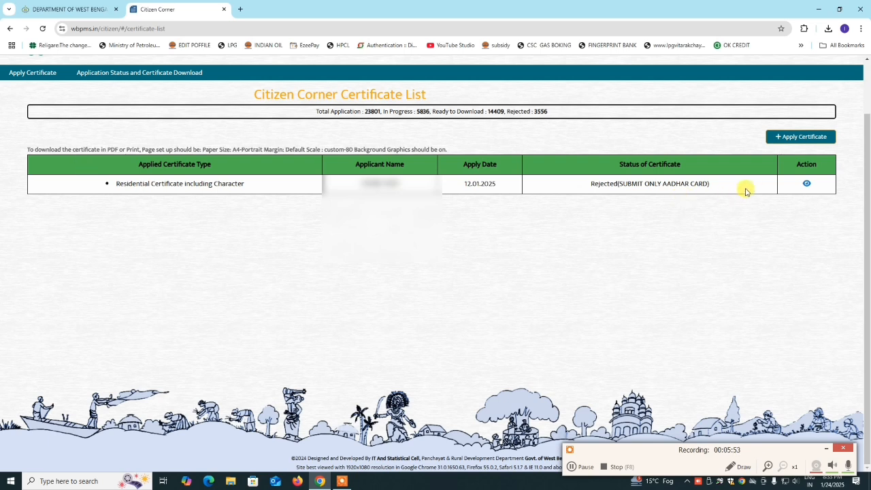
# Open the rejected application's first uploaded document and save 846232_1.pdf to the Desktop.
pyautogui.click(807, 183)
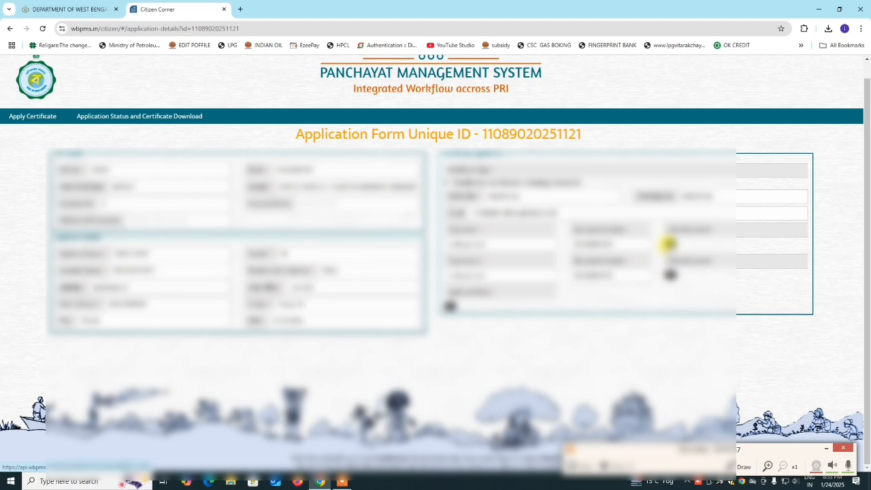
pyautogui.click(668, 243)
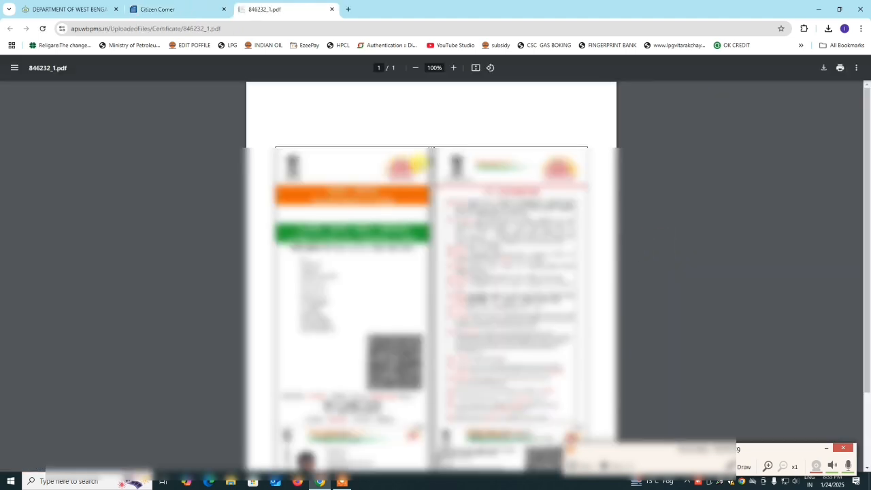
pyautogui.rightClick(423, 159)
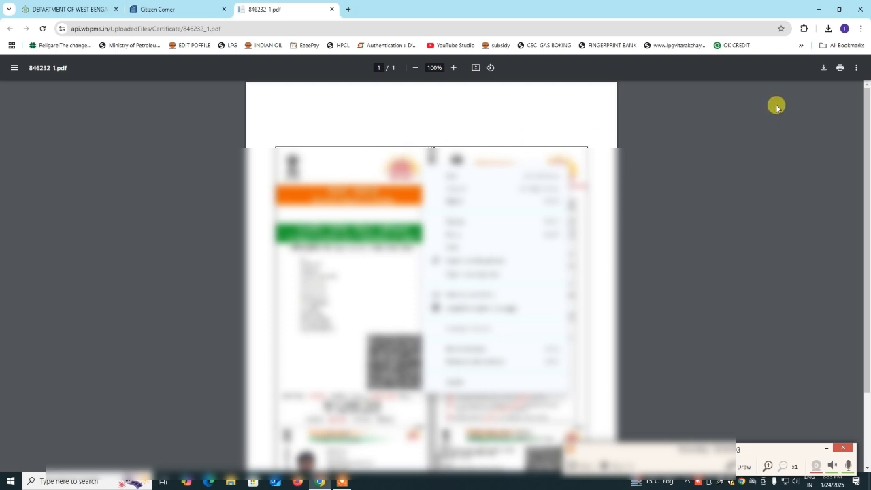
pyautogui.click(823, 67)
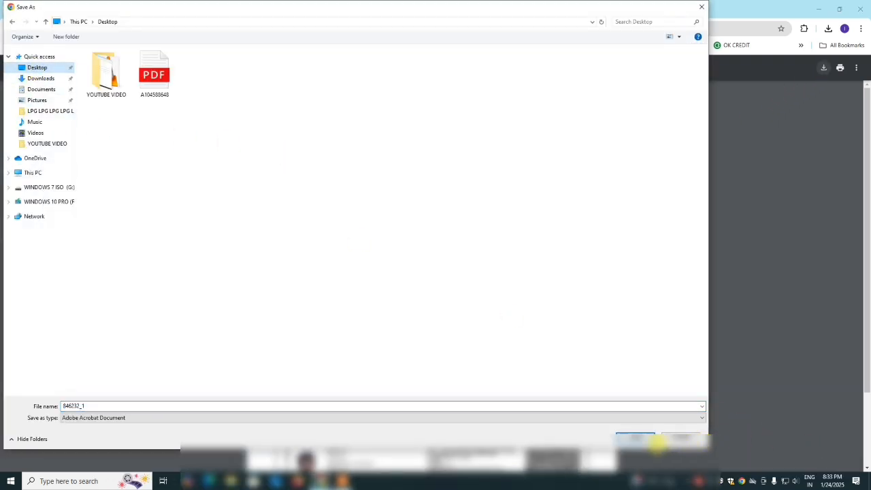
pyautogui.click(636, 439)
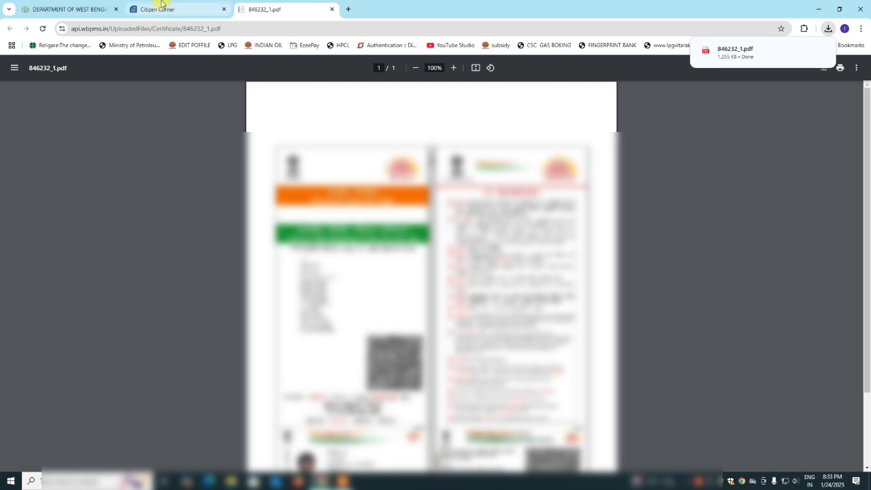
pyautogui.click(204, 9)
# View the second uploaded document, close its tab, and start a fresh certificate application.
pyautogui.click(671, 276)
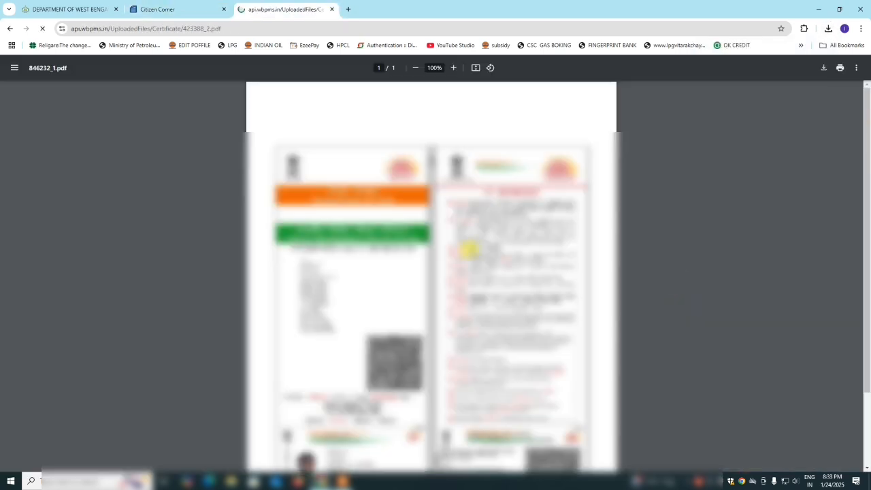
pyautogui.click(331, 10)
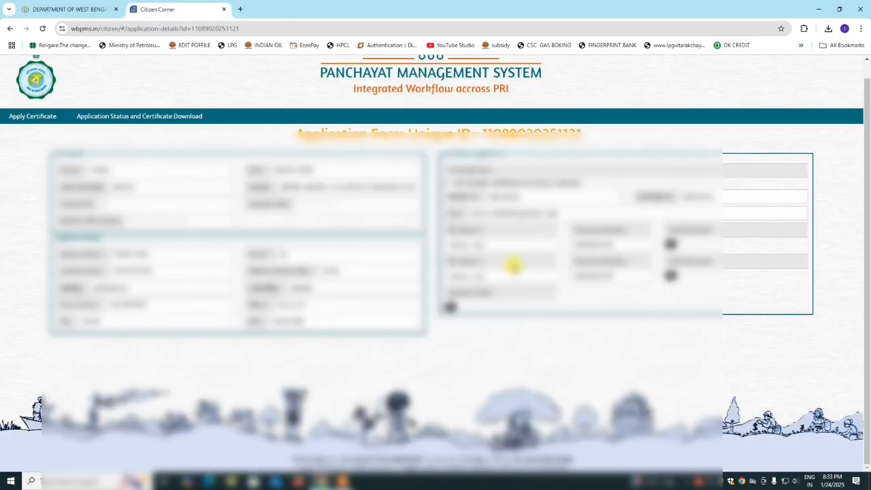
pyautogui.click(68, 9)
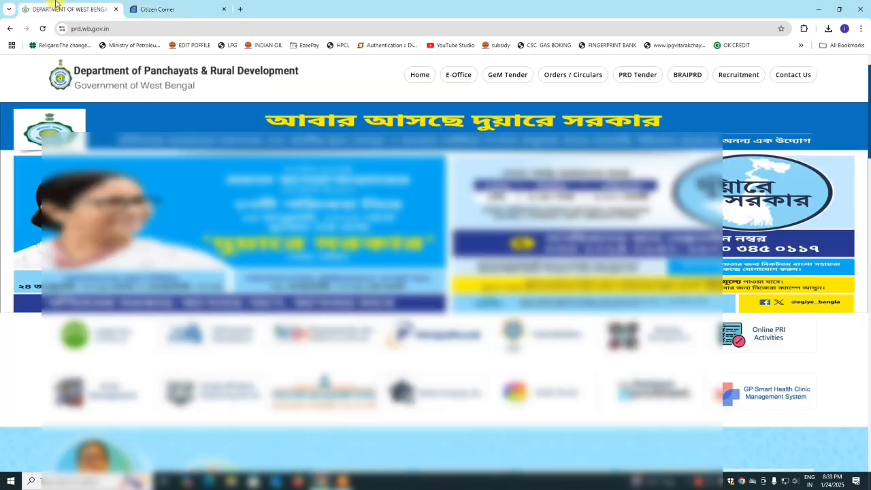
pyautogui.click(143, 9)
pyautogui.click(38, 116)
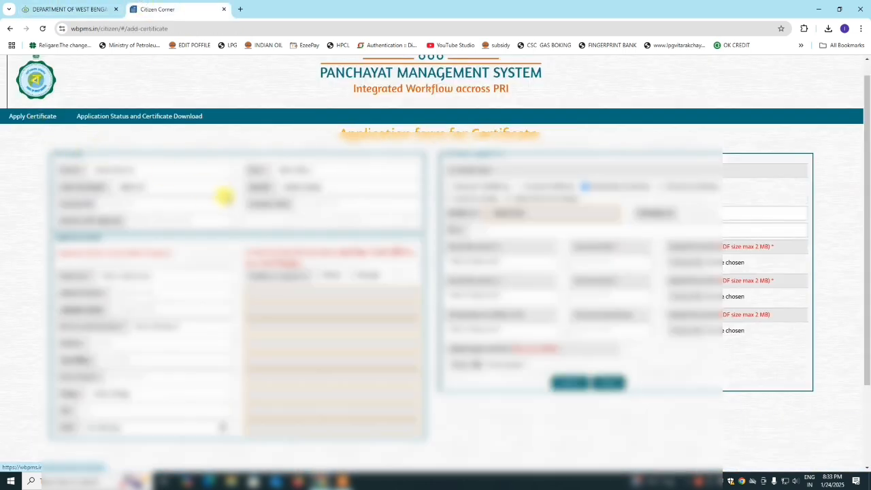
pyautogui.scroll(1, 143, 187)
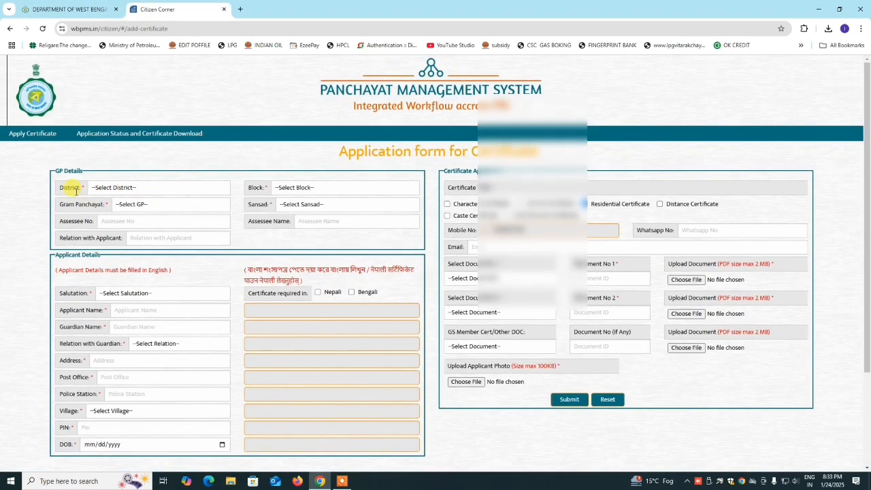
# Set the district to NADIA and the block to NAKASHIPARA.
pyautogui.doubleClick(76, 191)
pyautogui.click(109, 188)
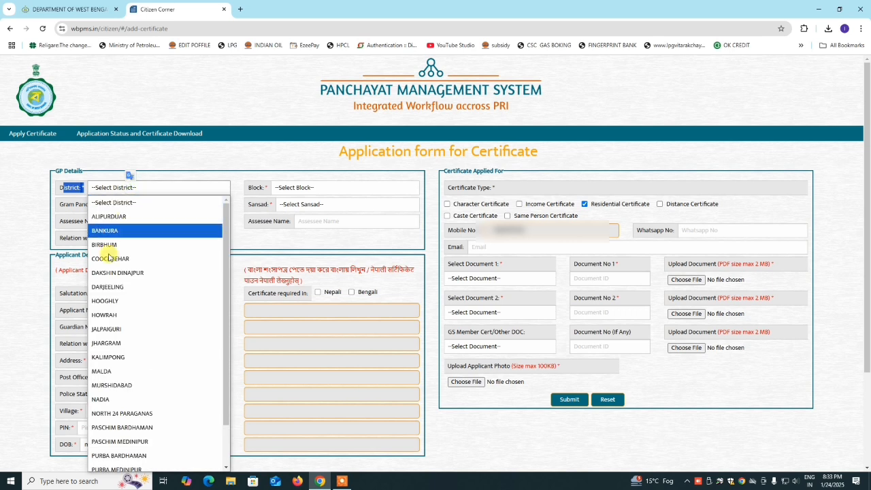
pyautogui.click(99, 386)
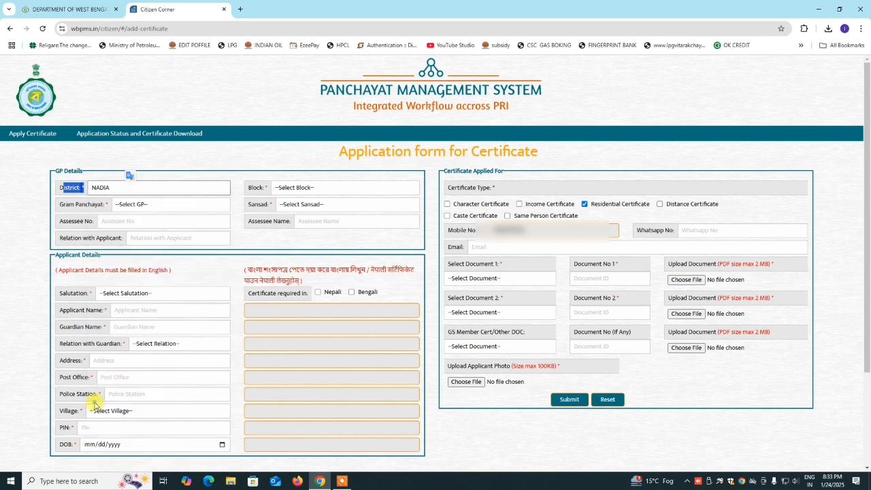
pyautogui.click(129, 204)
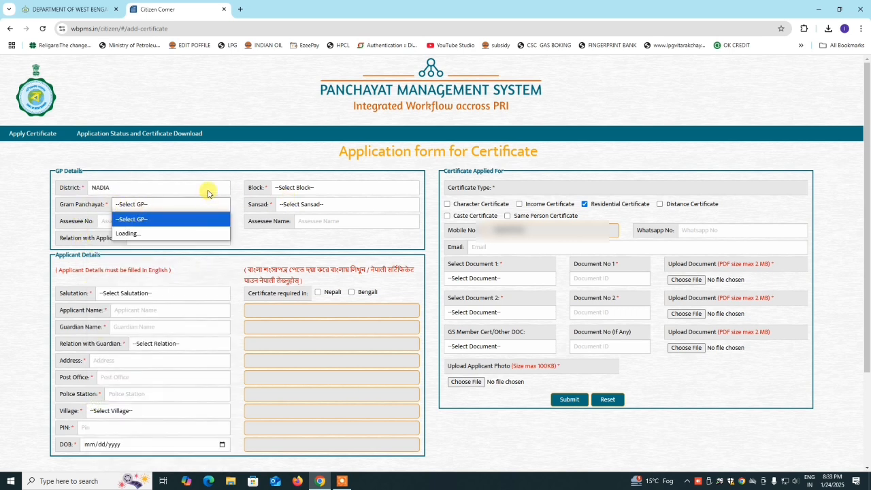
pyautogui.click(227, 186)
pyautogui.click(279, 173)
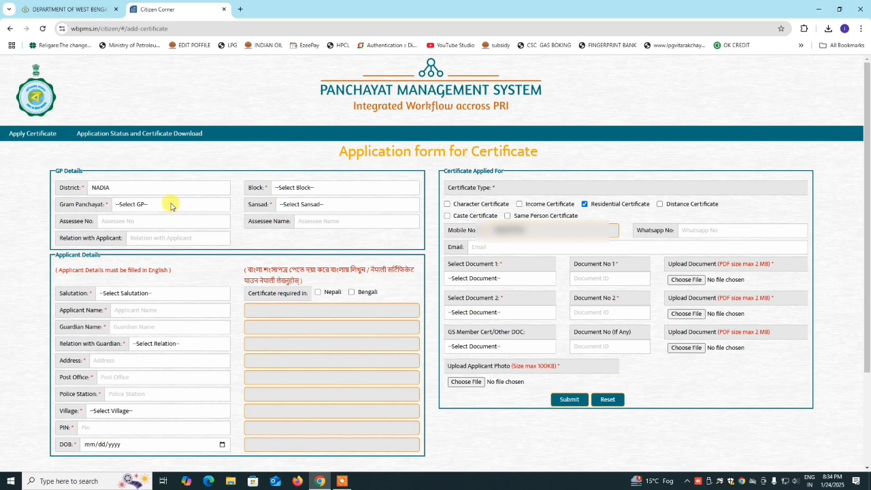
pyautogui.click(289, 187)
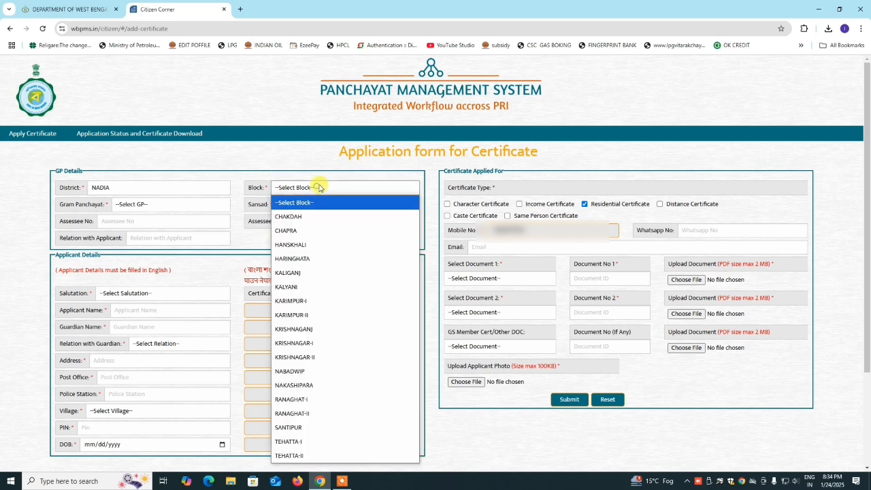
pyautogui.click(322, 386)
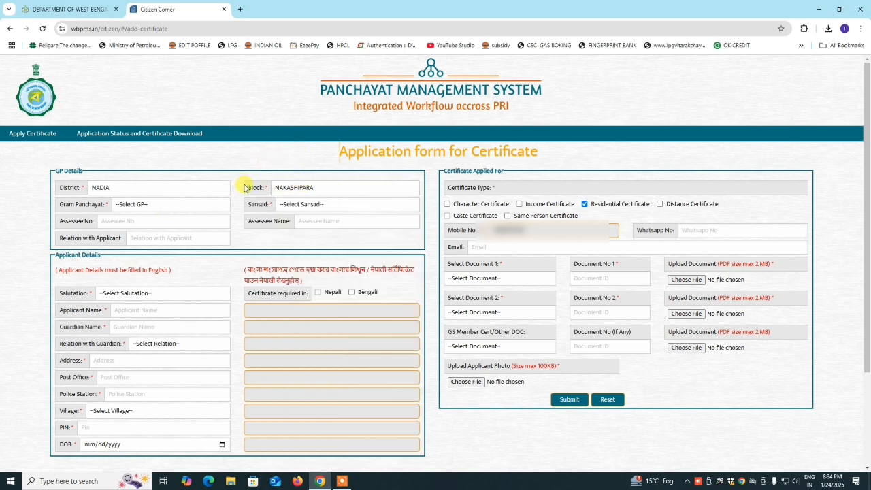
# Set the gram panchayat to BIRPUR-I and choose its Sansad.
pyautogui.click(167, 202)
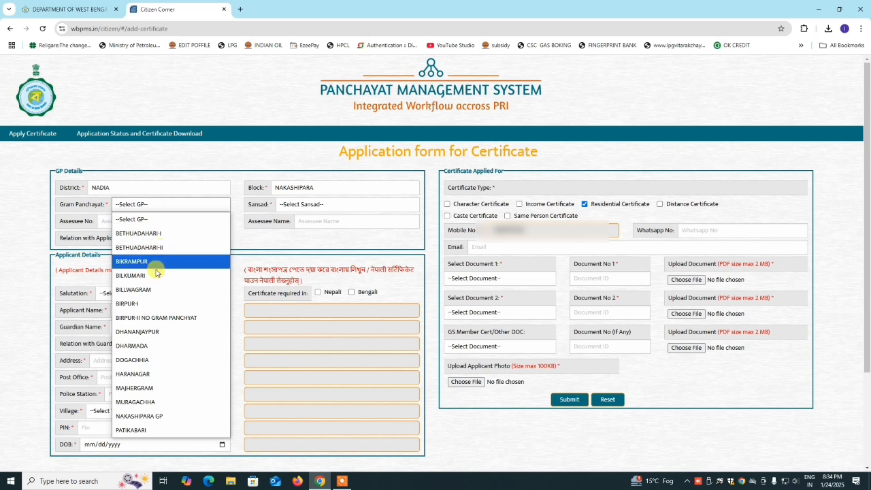
pyautogui.click(150, 303)
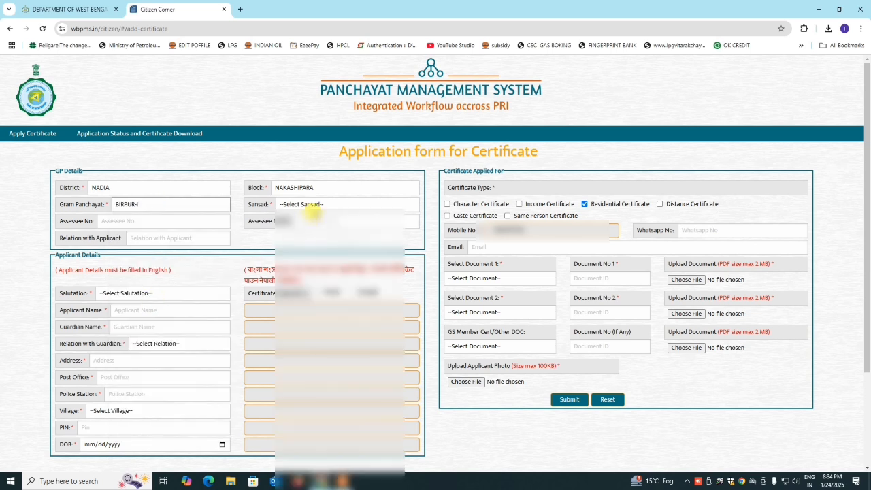
pyautogui.click(312, 204)
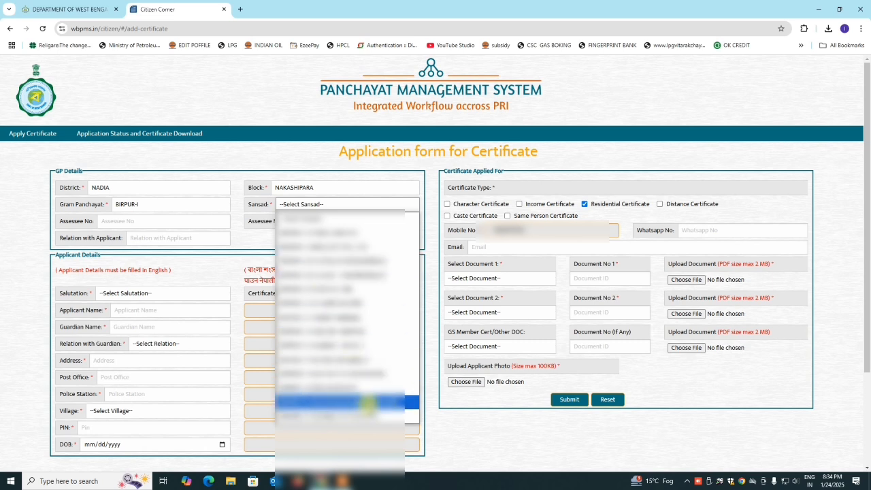
pyautogui.click(376, 402)
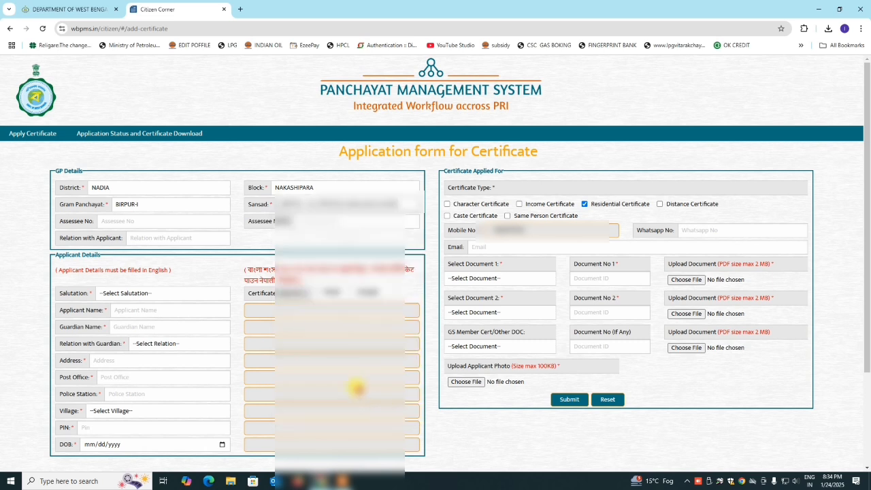
pyautogui.click(344, 204)
pyautogui.click(347, 202)
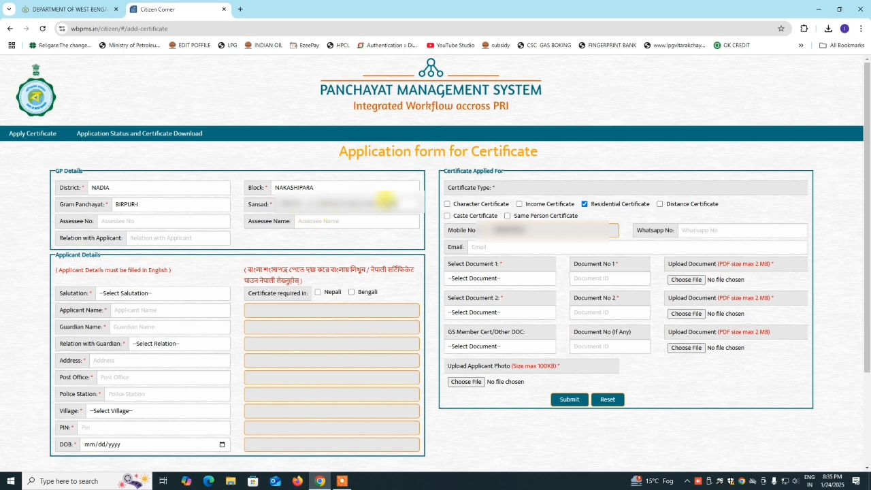
# Set the salutation to Mr. and enter the applicant's name.
pyautogui.click(350, 221)
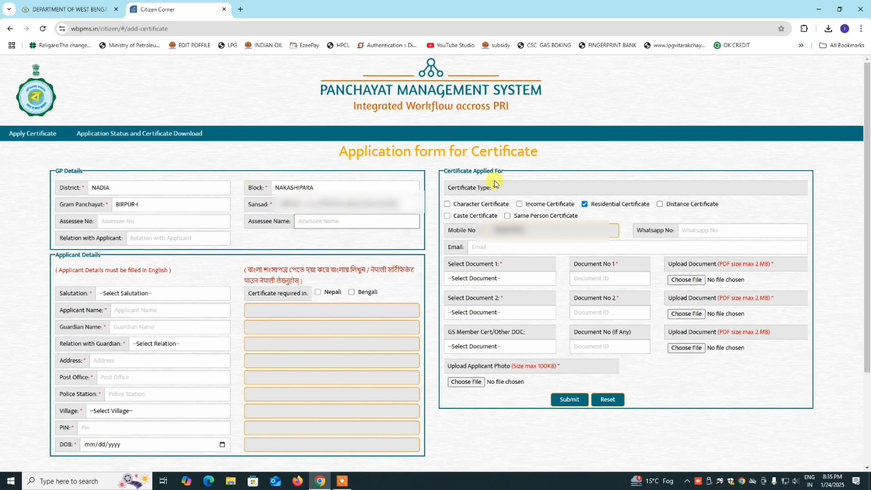
pyautogui.scroll(-1, 188, 211)
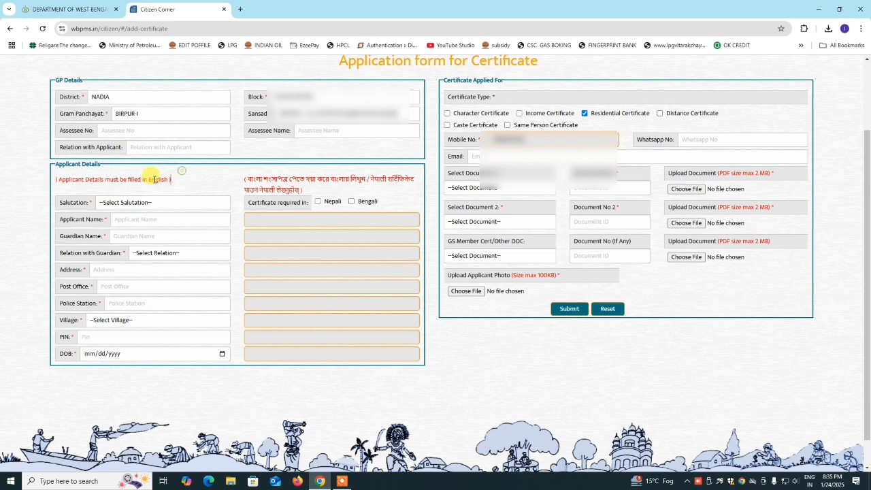
pyautogui.click(108, 202)
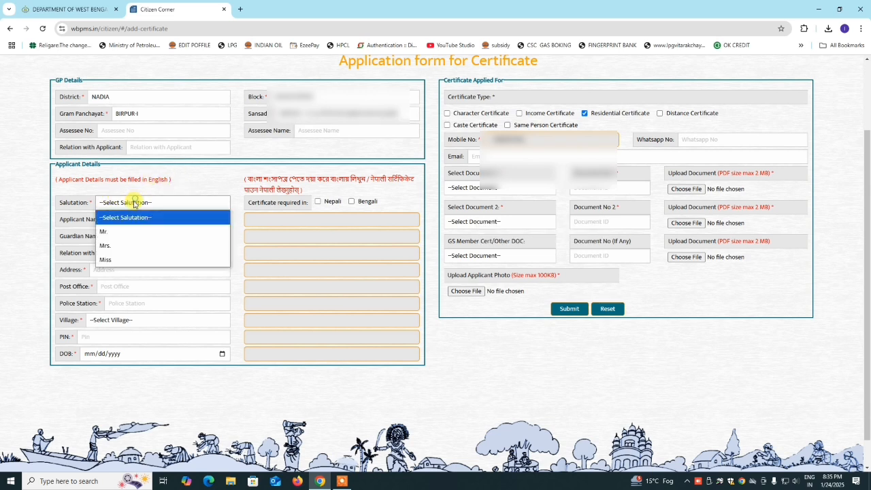
pyautogui.click(123, 232)
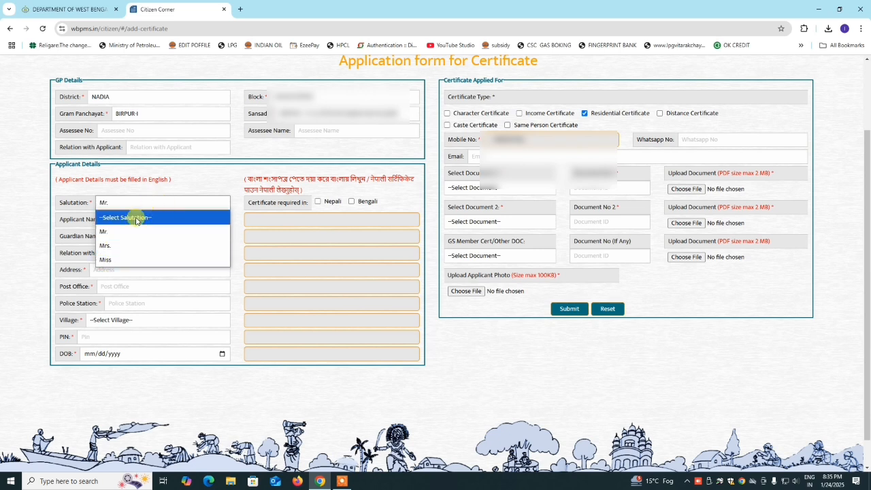
pyautogui.click(124, 230)
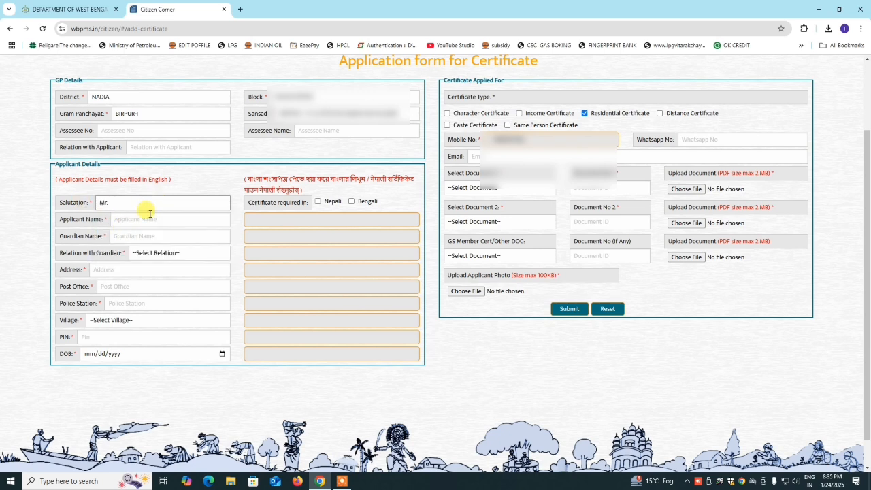
pyautogui.click(130, 219)
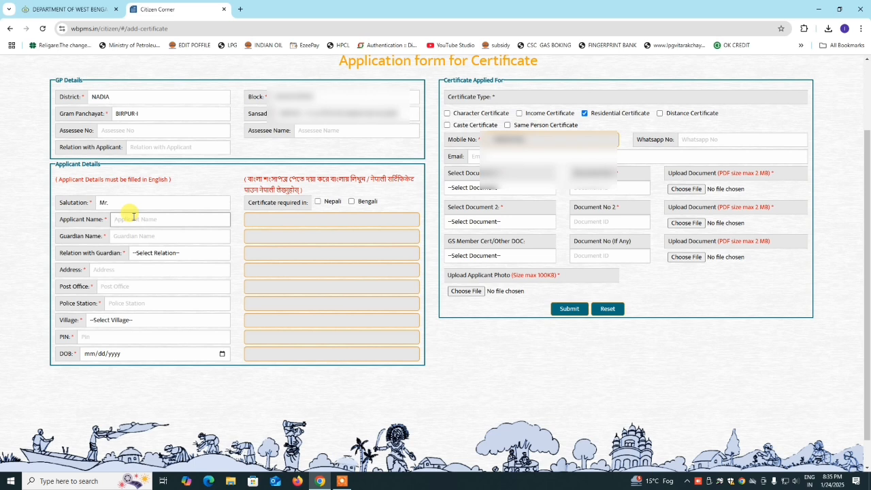
pyautogui.write('MD')
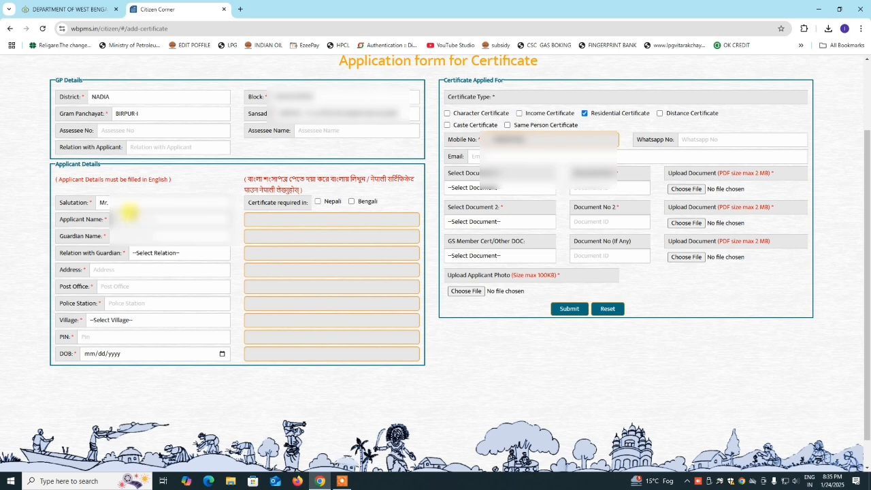
pyautogui.write(' SA')
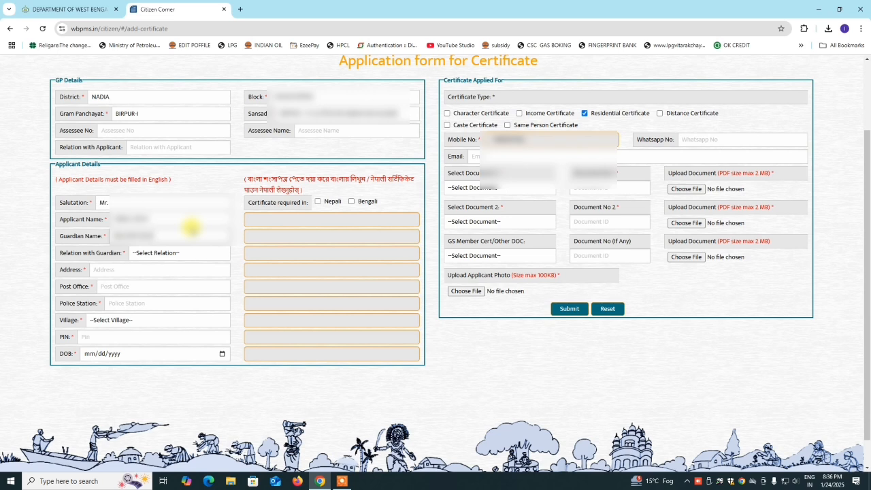
# Set Relation with Guardian to Father.
pyautogui.click(165, 253)
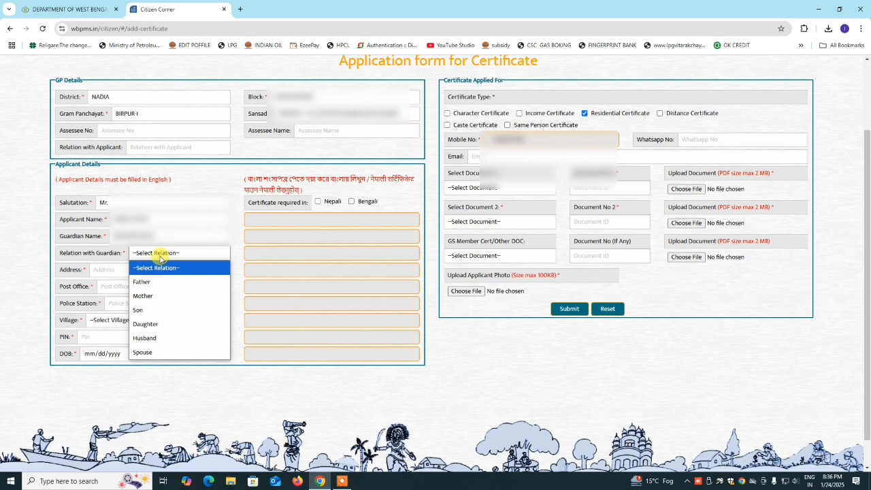
pyautogui.click(139, 282)
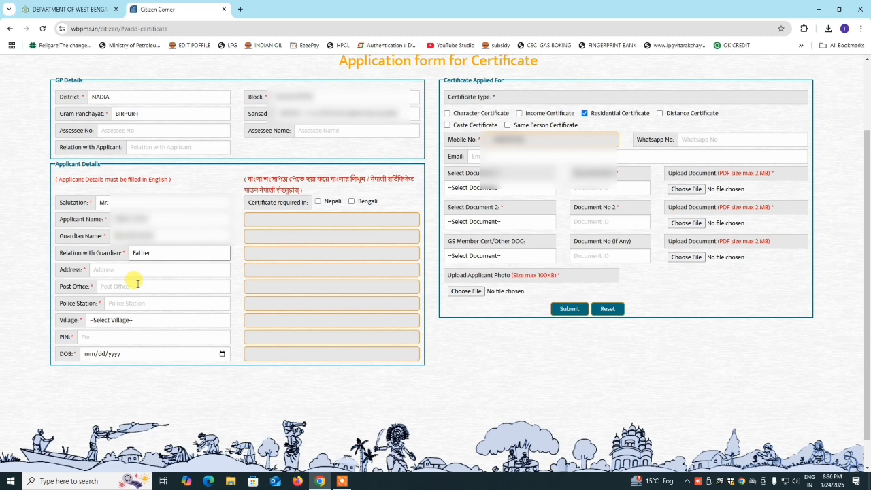
pyautogui.click(141, 259)
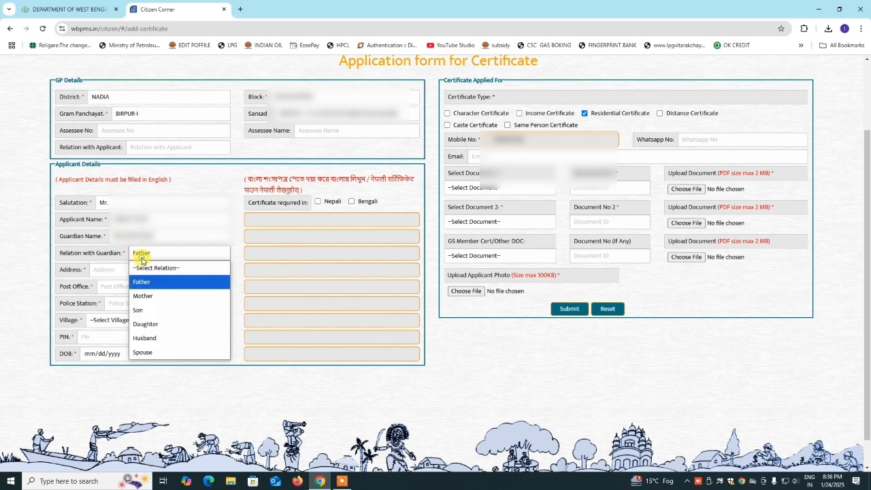
pyautogui.click(144, 280)
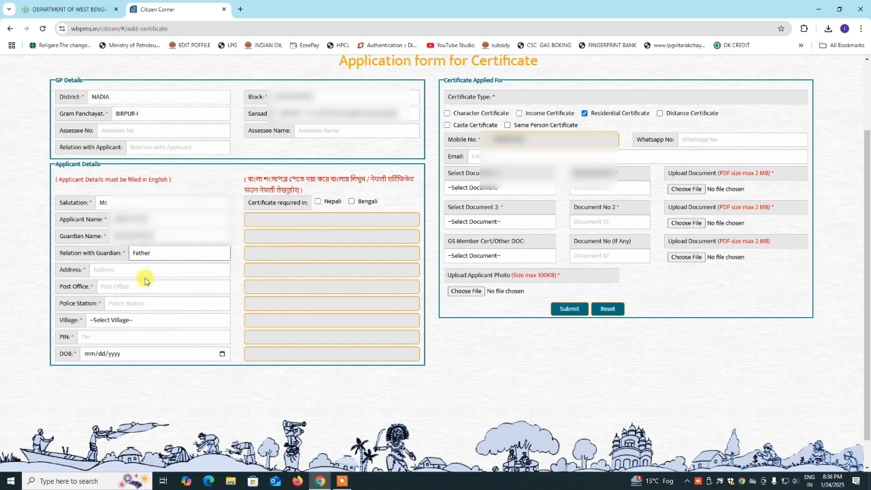
# Fill in the applicant's address, post office and police station.
pyautogui.click(140, 270)
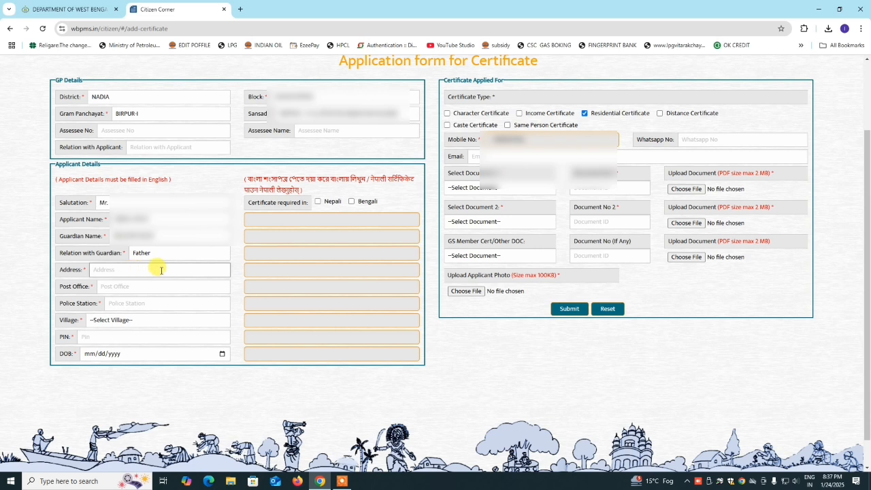
pyautogui.click(161, 270)
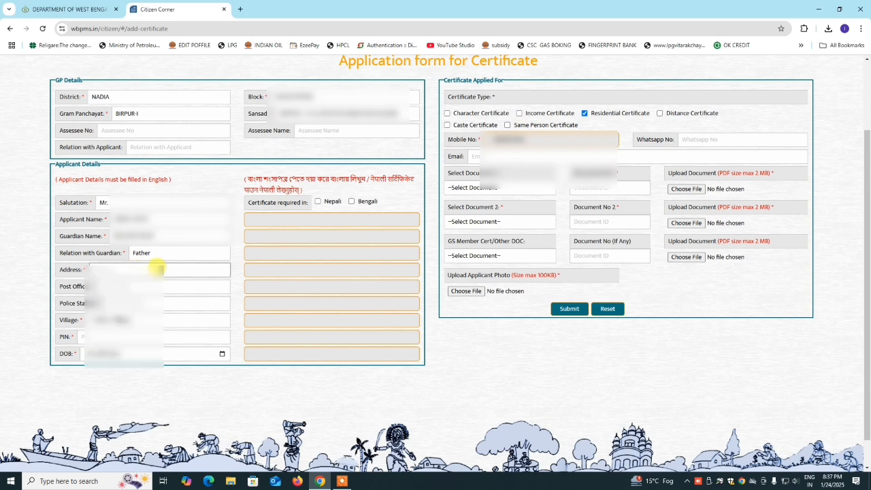
pyautogui.write('BIRPUR')
pyautogui.press('Tab')
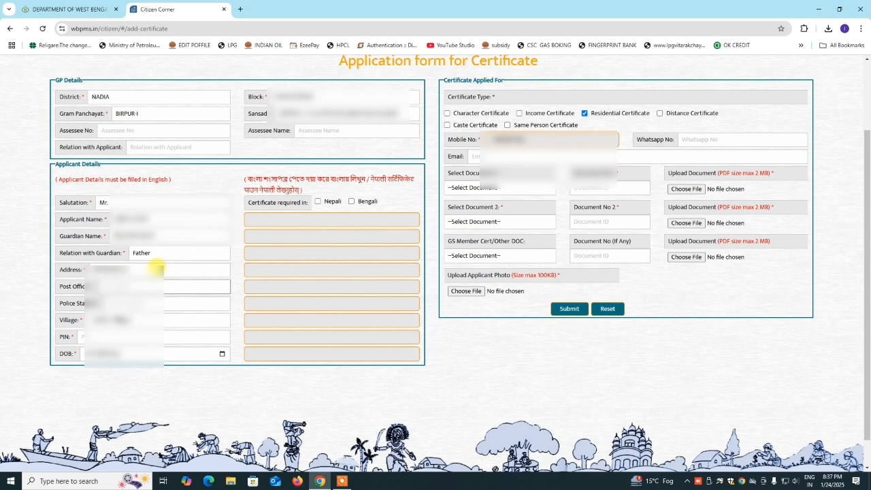
pyautogui.write('B')
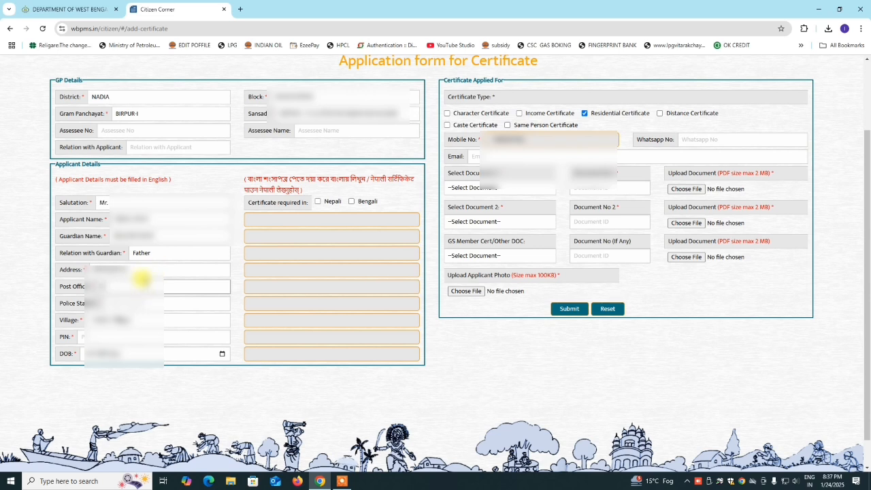
pyautogui.write('IRPUR')
pyautogui.press('Tab')
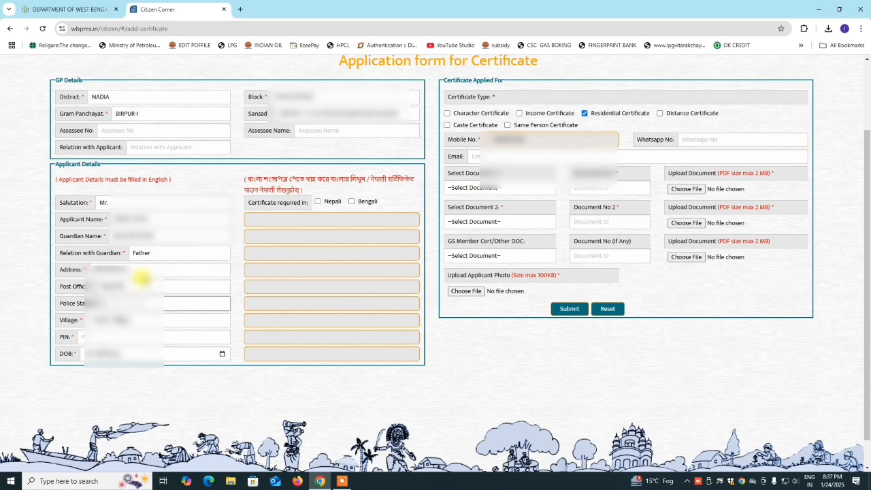
pyautogui.write('NAKASHIPARA')
pyautogui.press('Tab')
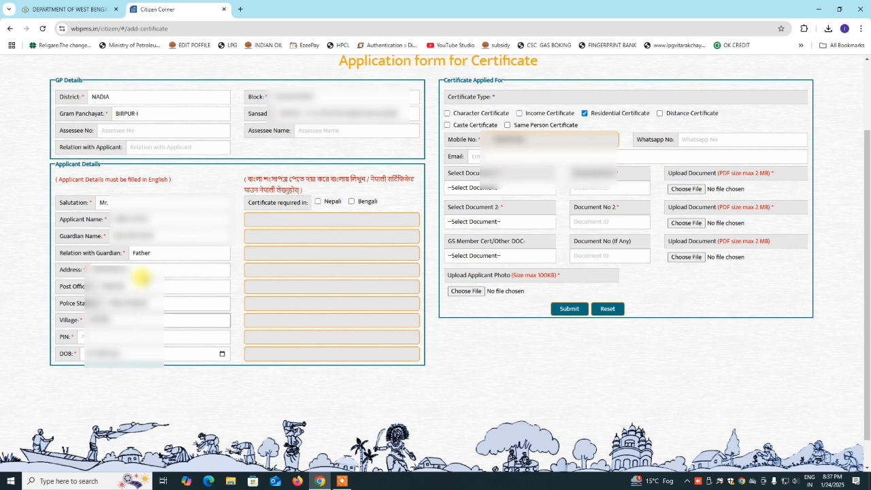
# Choose the applicant's village and begin entering the PIN and date of birth.
pyautogui.click(108, 321)
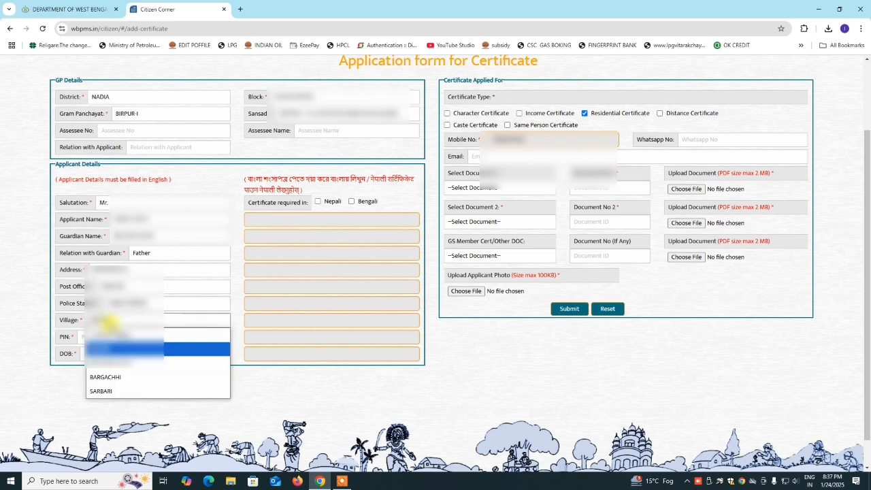
pyautogui.click(104, 376)
pyautogui.click(96, 337)
pyautogui.write('7')
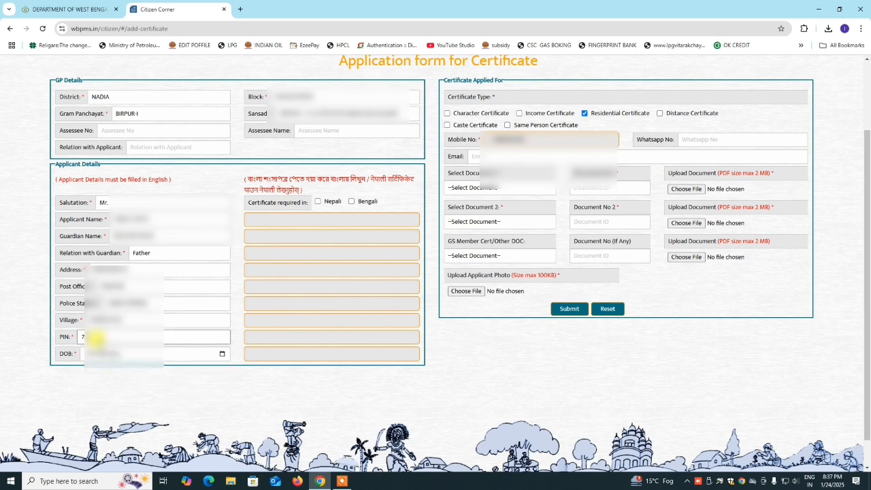
pyautogui.click(97, 353)
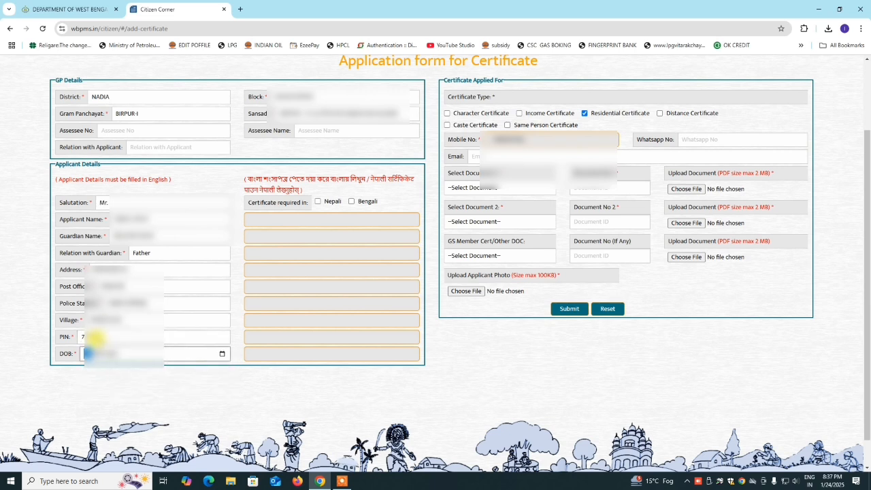
pyautogui.write('11')
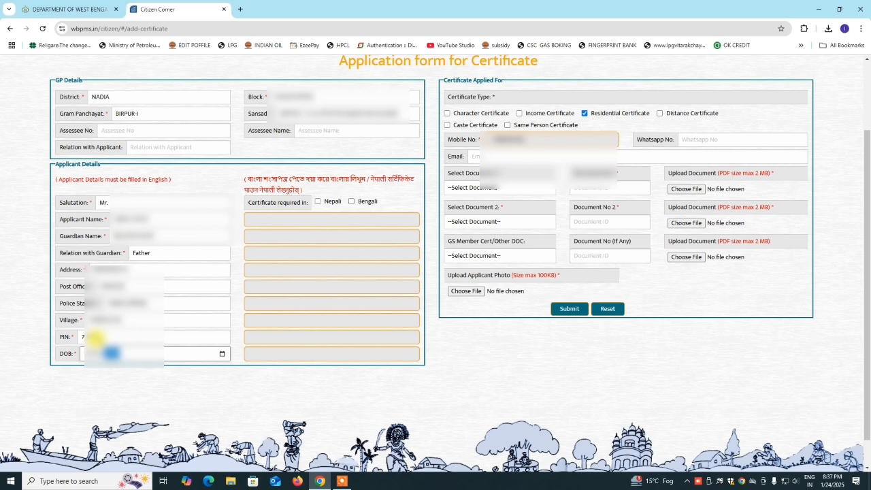
pyautogui.click(410, 446)
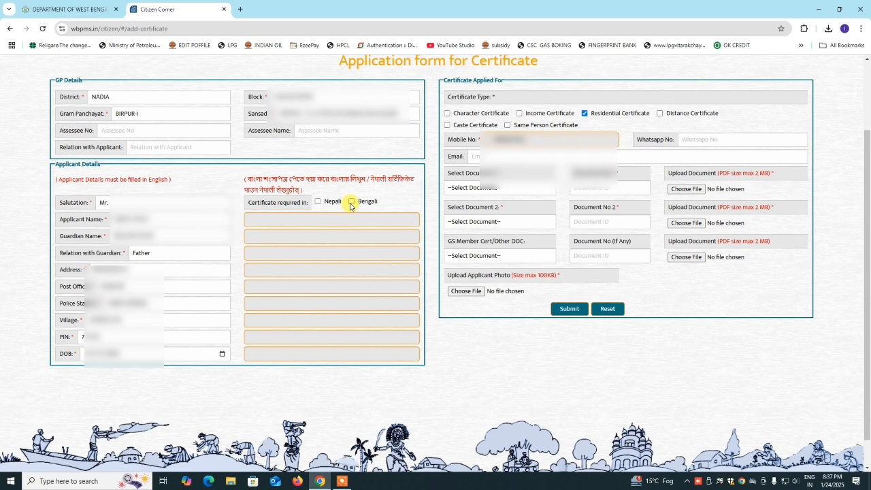
pyautogui.click(286, 218)
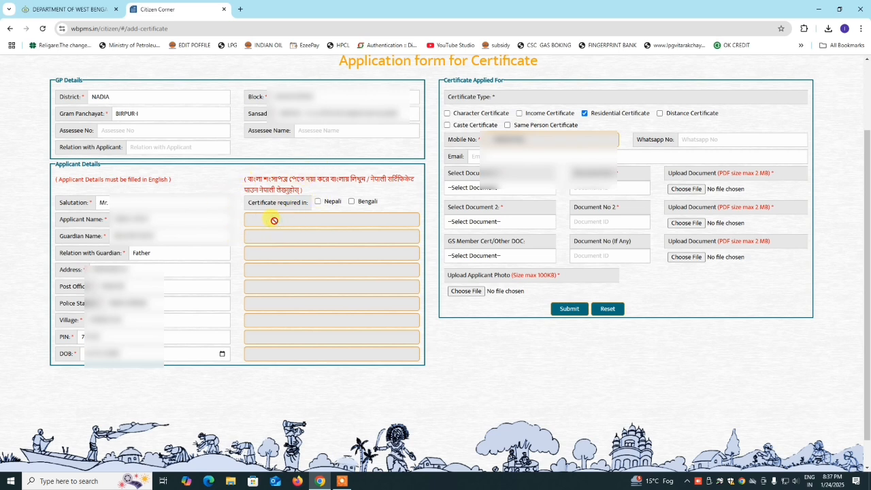
pyautogui.doubleClick(136, 218)
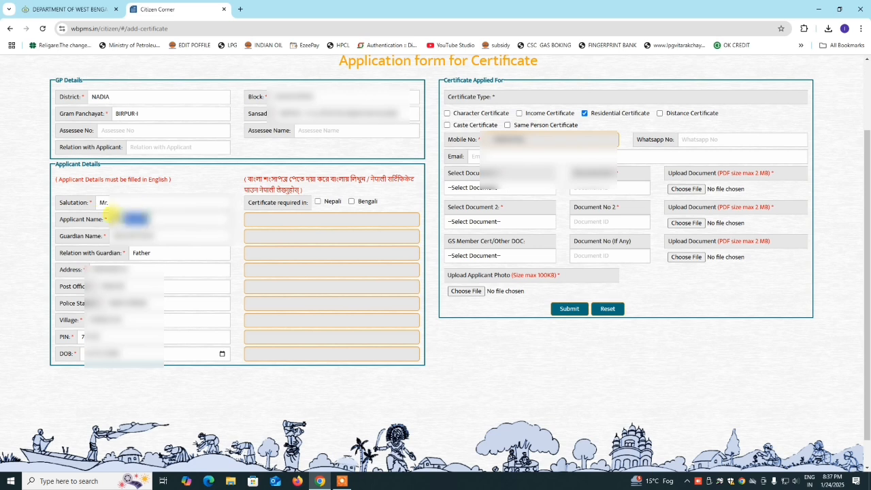
pyautogui.click(297, 219)
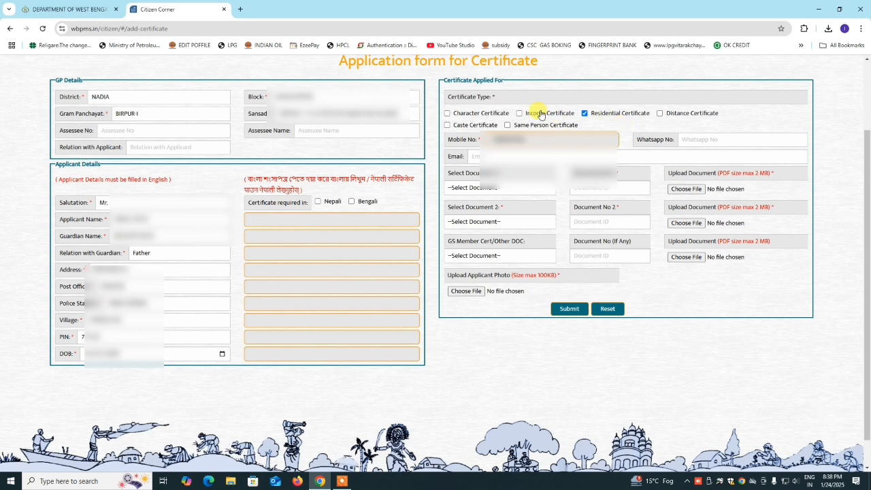
# Tick the Income and Character certificate types alongside Residential, leaving Distance unticked.
pyautogui.click(520, 114)
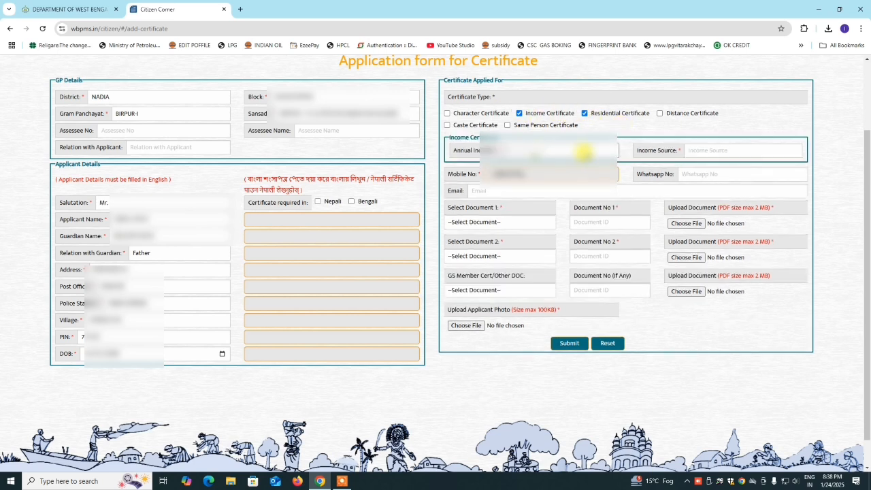
pyautogui.click(713, 150)
pyautogui.click(586, 116)
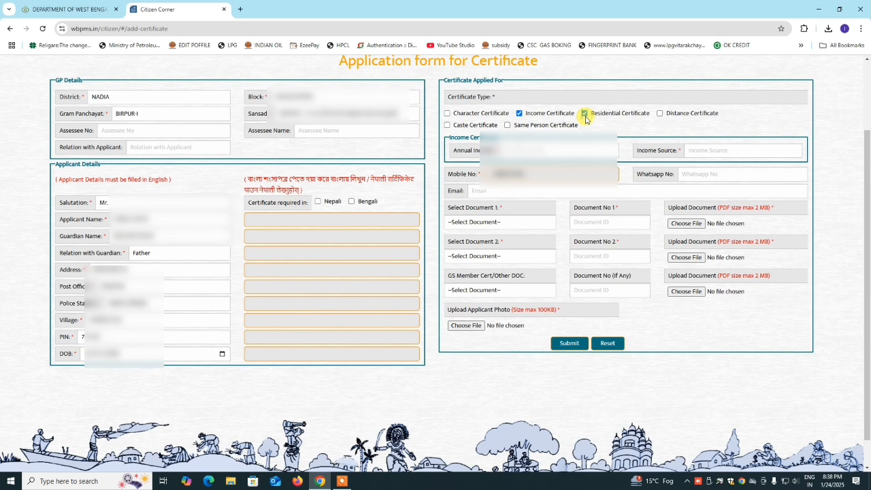
pyautogui.click(584, 115)
pyautogui.click(519, 113)
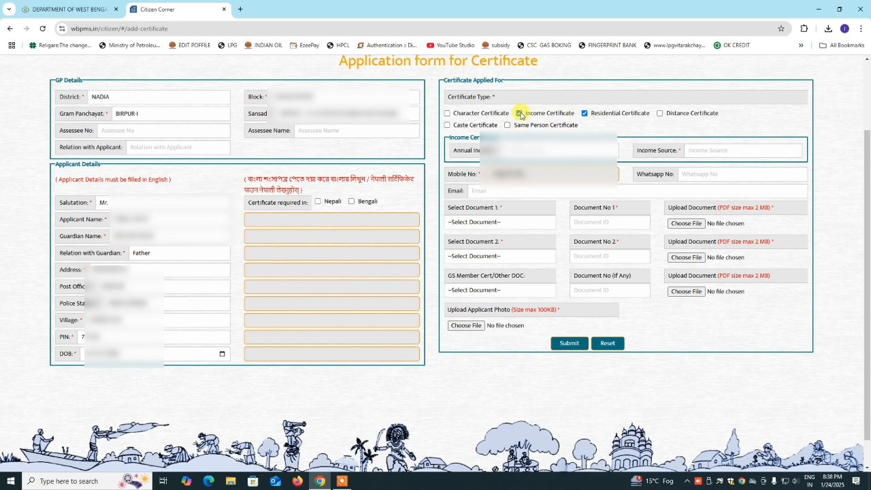
pyautogui.click(659, 114)
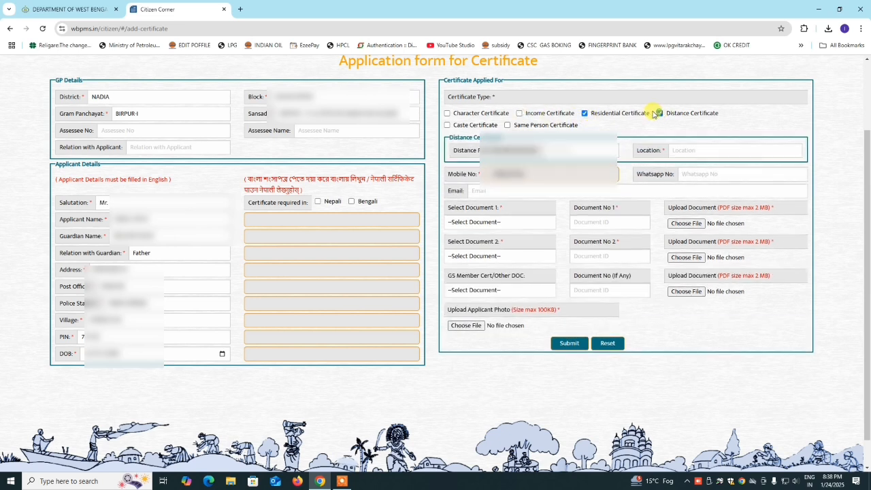
pyautogui.click(659, 113)
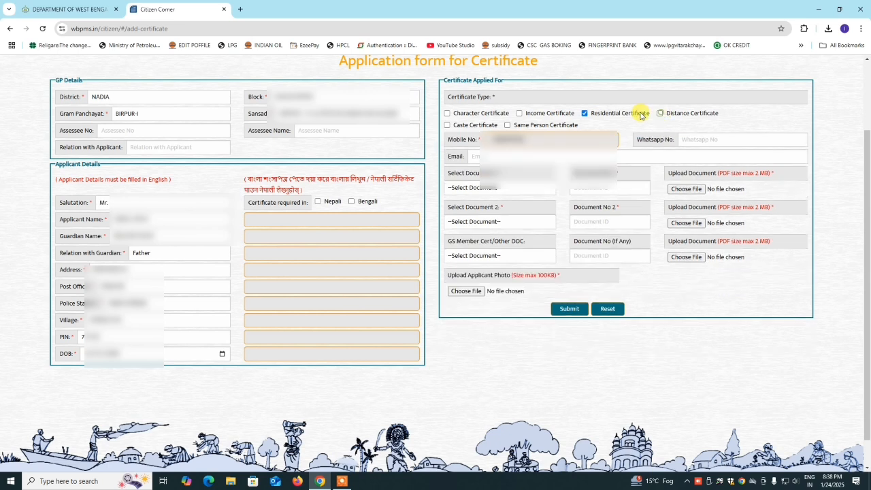
pyautogui.click(519, 114)
pyautogui.click(519, 114)
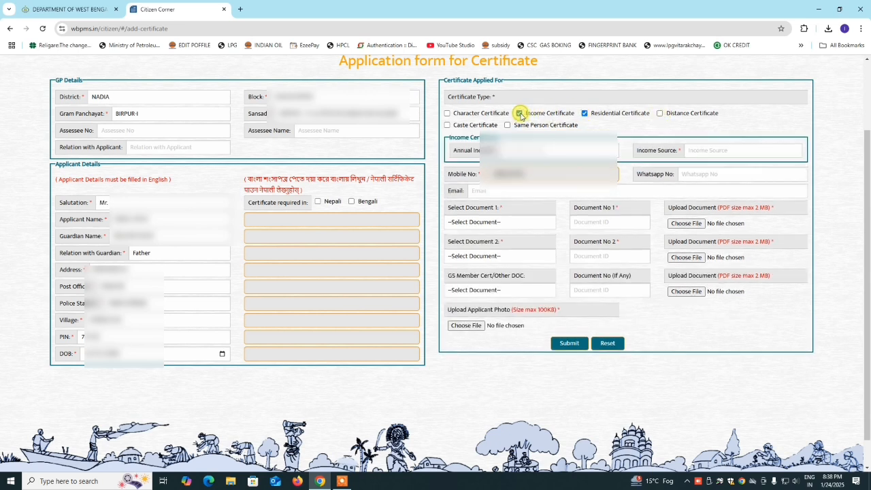
pyautogui.click(518, 114)
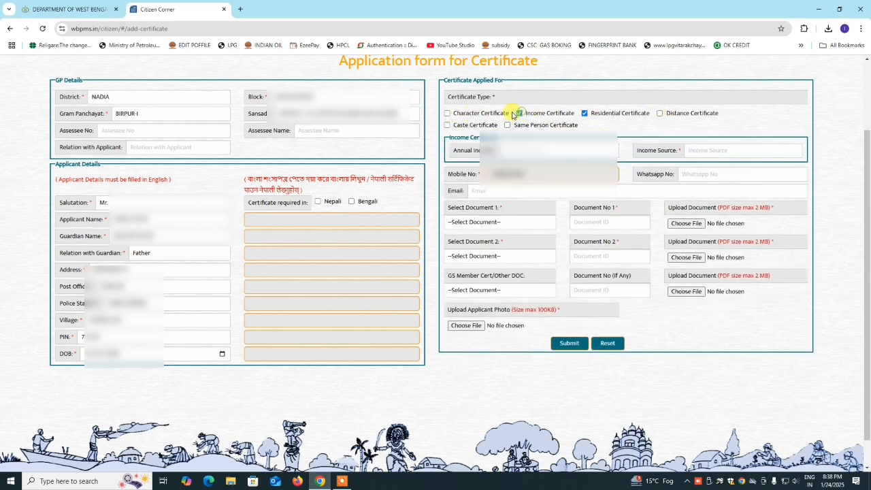
pyautogui.click(447, 114)
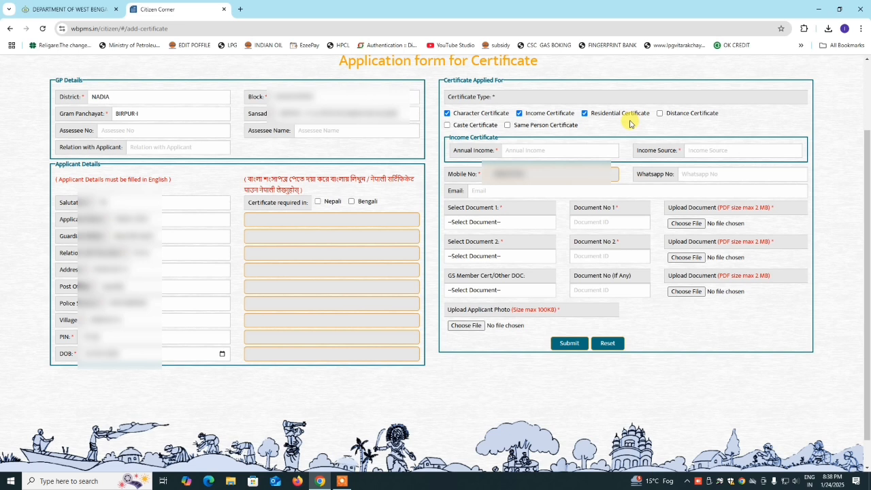
# Enter annual income 72000 and income source FARMAR in the Income Certificate section.
pyautogui.click(550, 149)
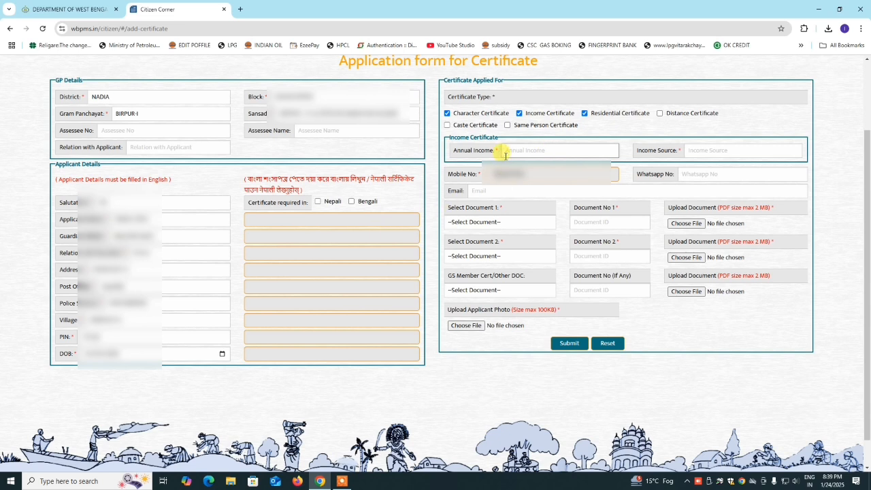
pyautogui.click(505, 151)
pyautogui.write('72000')
pyautogui.click(702, 149)
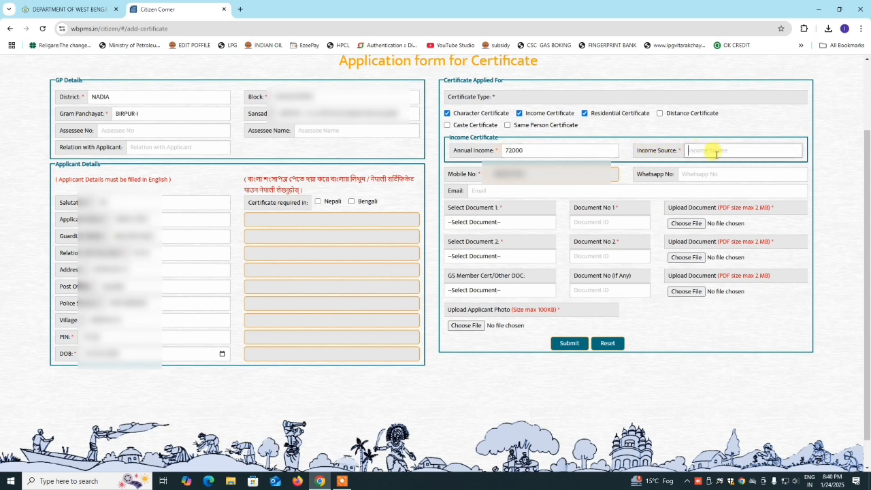
pyautogui.write('FARMAR')
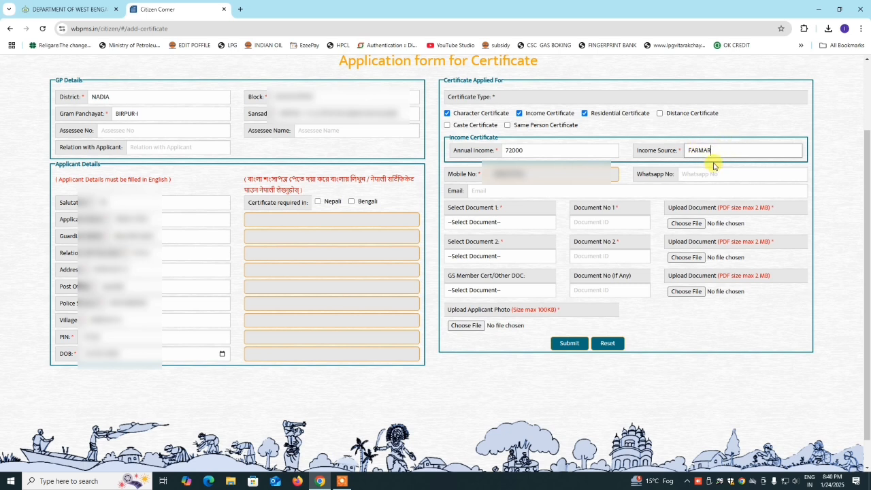
pyautogui.moveTo(636, 150); pyautogui.dragTo(683, 157)
pyautogui.click(710, 151)
# Set Select Document 1 to Aadhaar Card, fill its document number, and attach 846232_1.pdf.
pyautogui.click(464, 209)
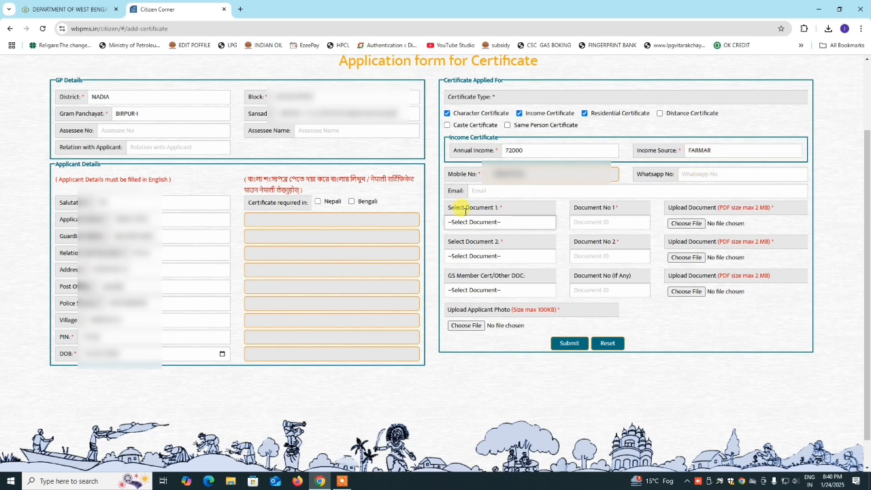
pyautogui.click(485, 222)
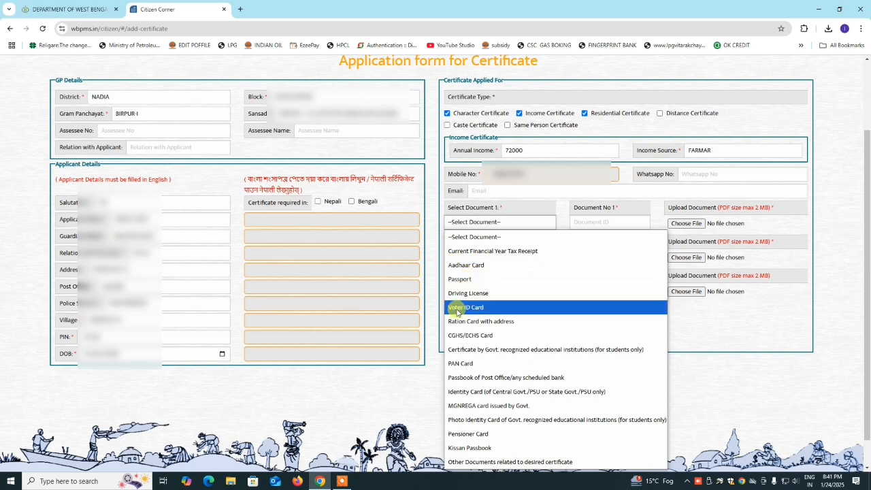
pyautogui.click(476, 264)
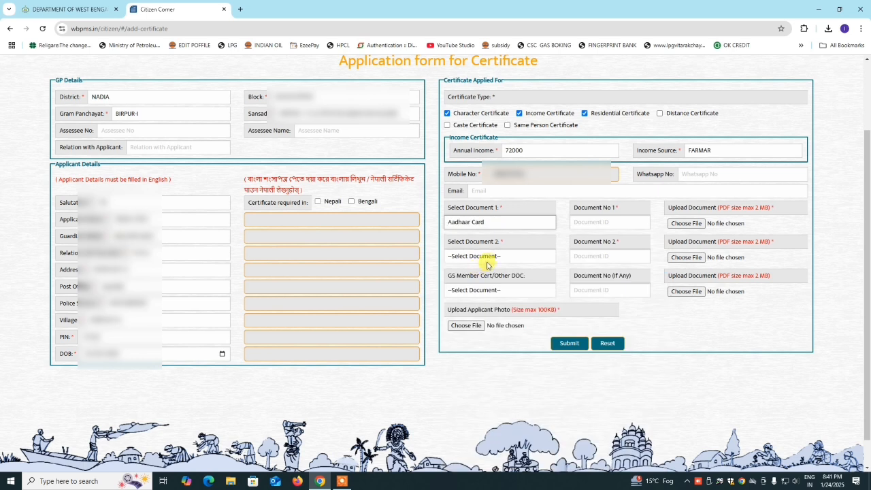
pyautogui.click(592, 222)
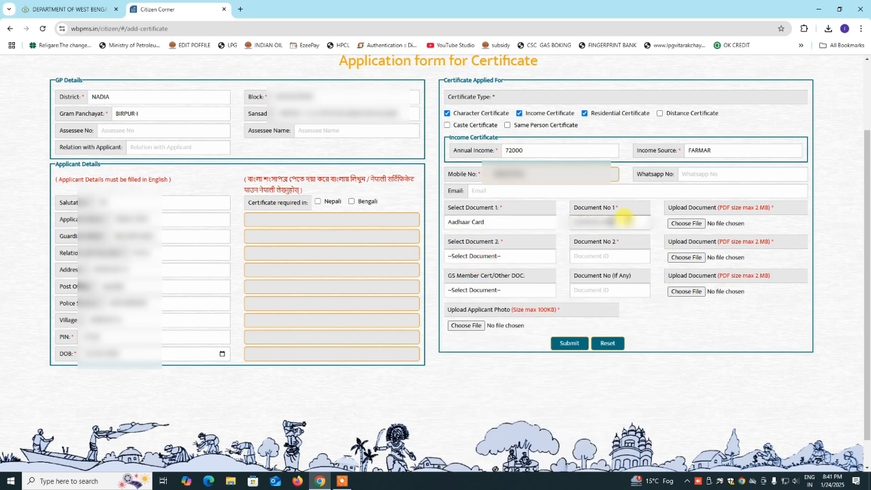
pyautogui.click(672, 223)
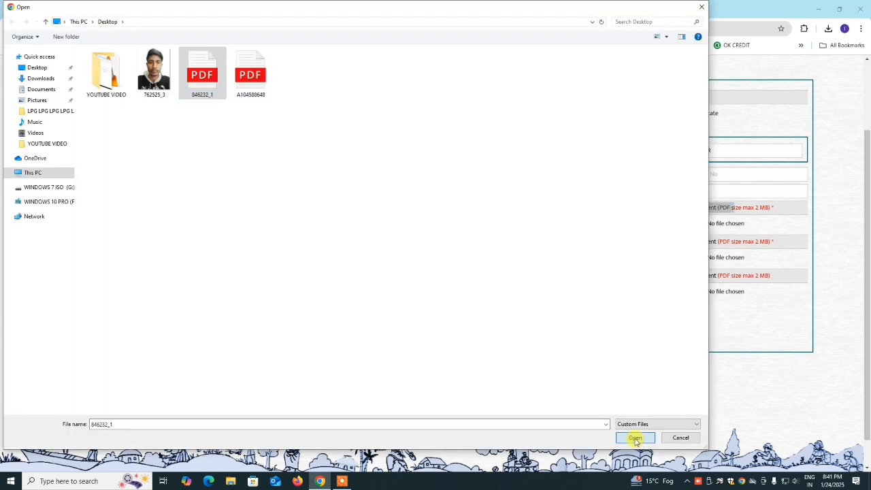
pyautogui.click(634, 437)
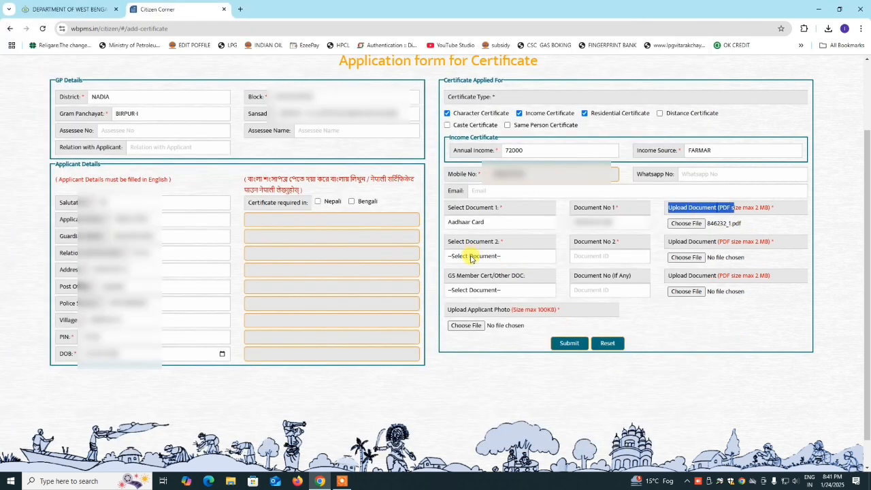
# Set Select Document 2 to Aadhaar Card, enter its document number, and attach 846232_1.pdf.
pyautogui.click(471, 257)
pyautogui.click(462, 45)
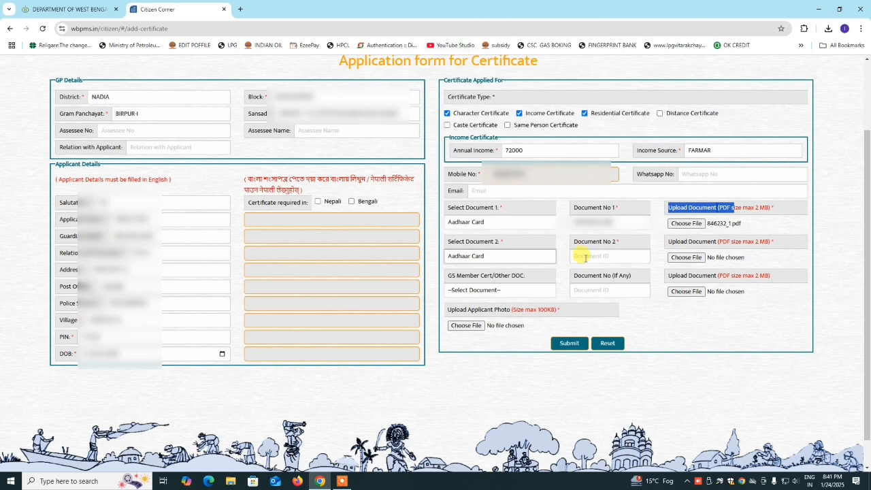
pyautogui.write('**')
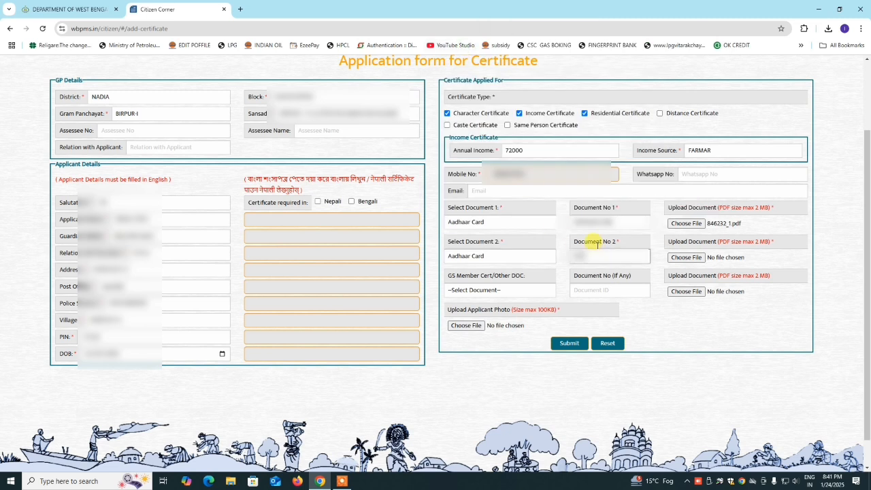
pyautogui.write('********')
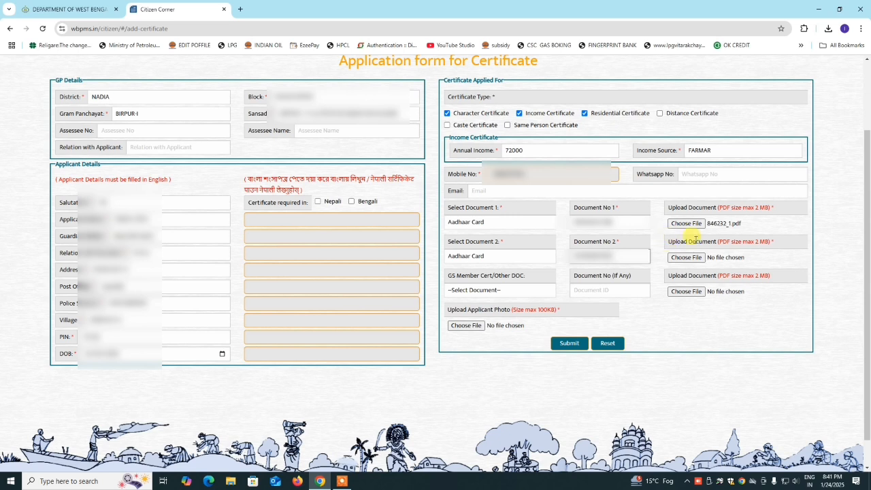
pyautogui.click(692, 257)
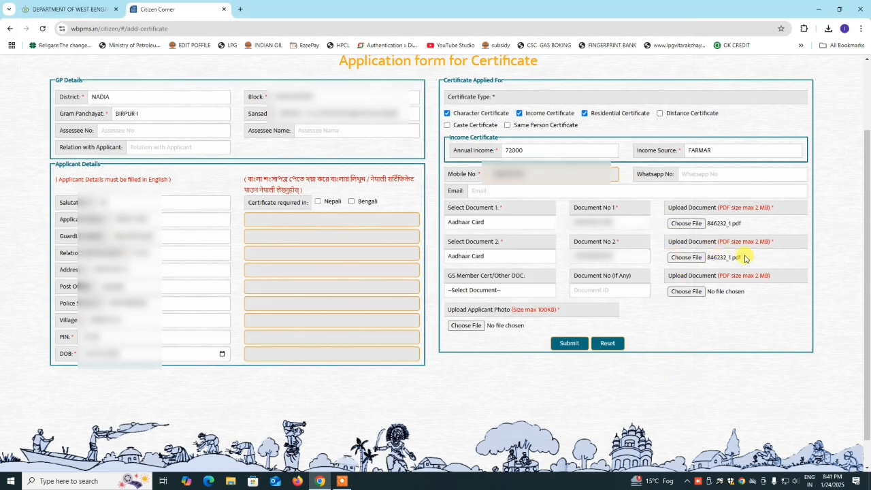
# Choose Other Related Document in the GS Member Cert/Other DOC dropdown.
pyautogui.moveTo(717, 204); pyautogui.dragTo(738, 205)
pyautogui.click(733, 206)
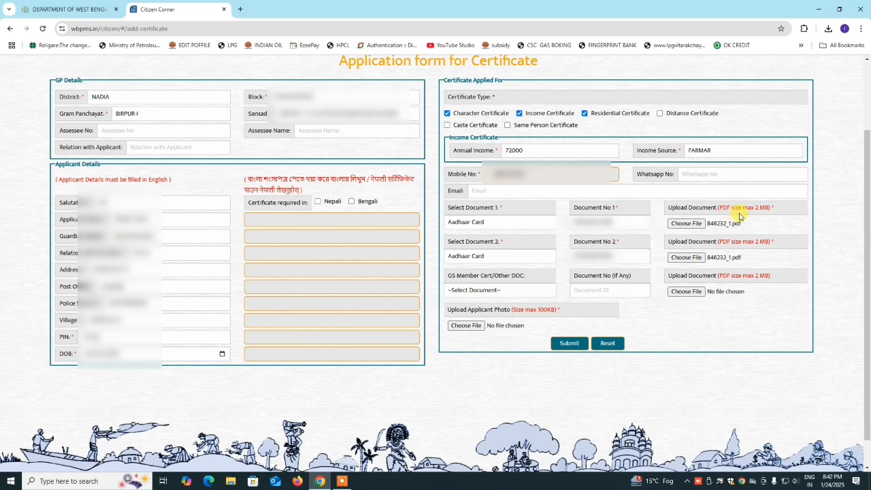
pyautogui.click(470, 291)
pyautogui.click(476, 319)
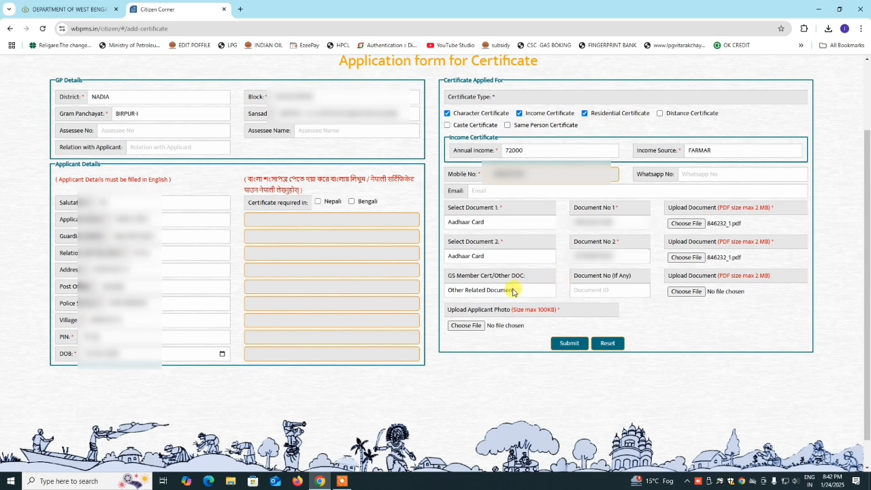
# Reset the GS/Other document to --Select Document-- and attach 762525_3.jpg as the applicant photo.
pyautogui.click(556, 288)
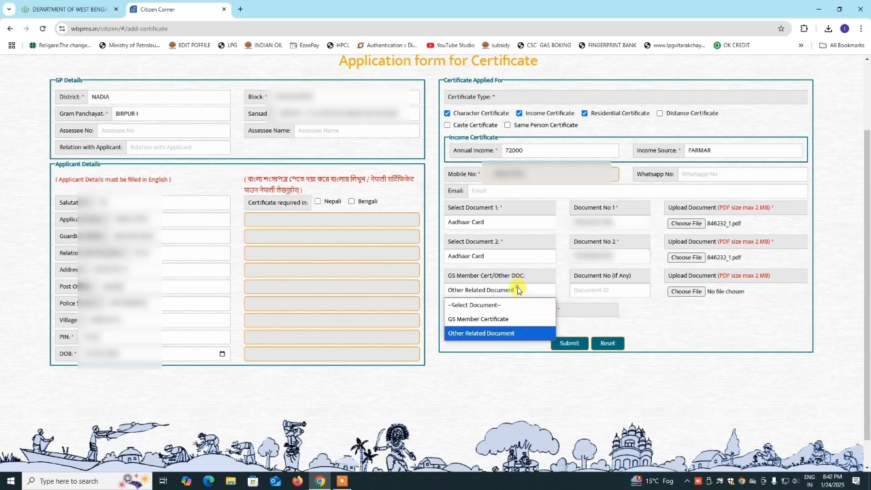
pyautogui.click(474, 305)
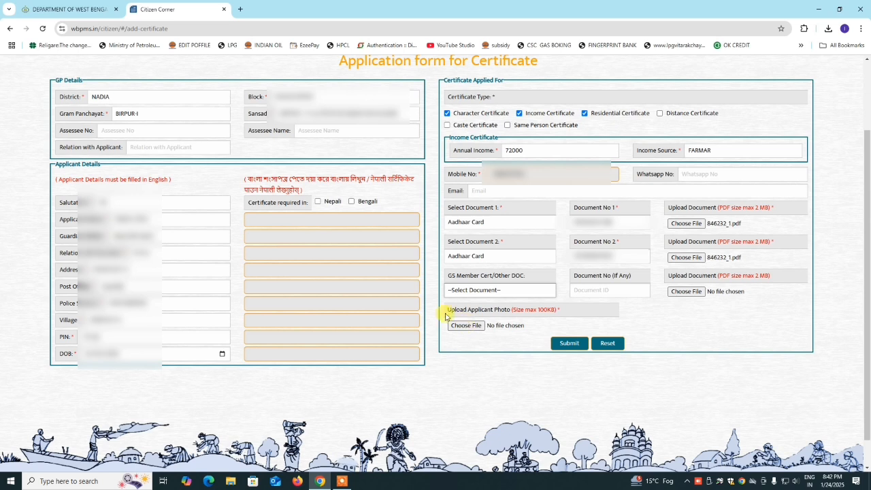
pyautogui.click(464, 325)
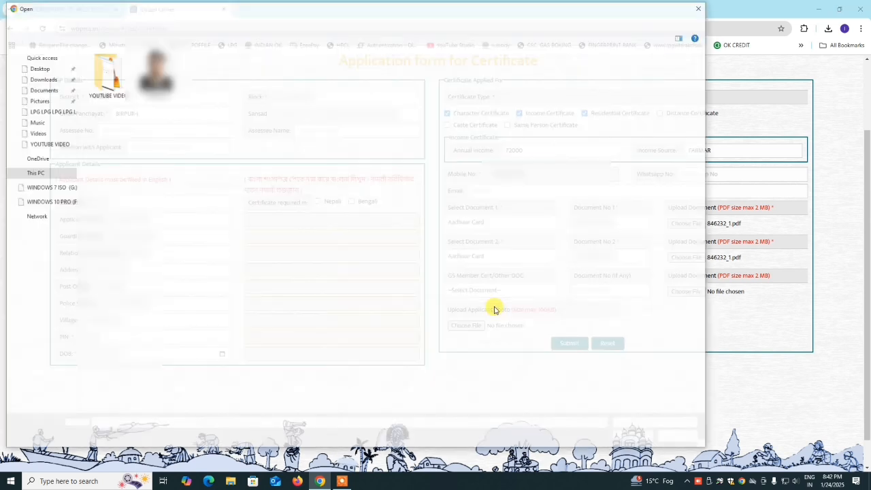
pyautogui.click(170, 95)
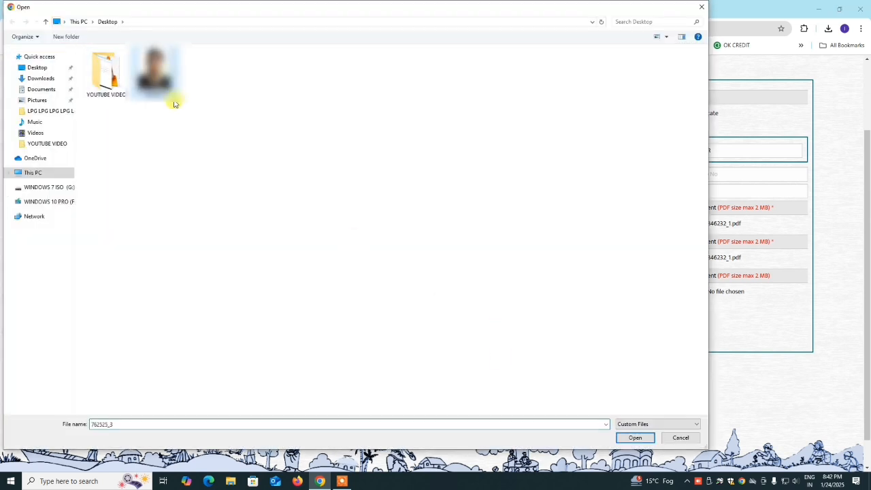
pyautogui.click(635, 437)
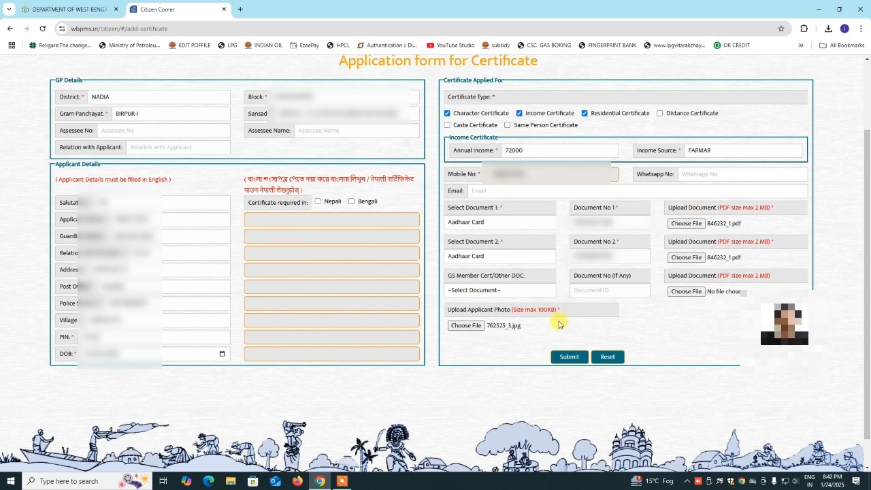
# Submit the application, then highlight the new row's Character, Income and Residential certificate types.
pyautogui.click(562, 357)
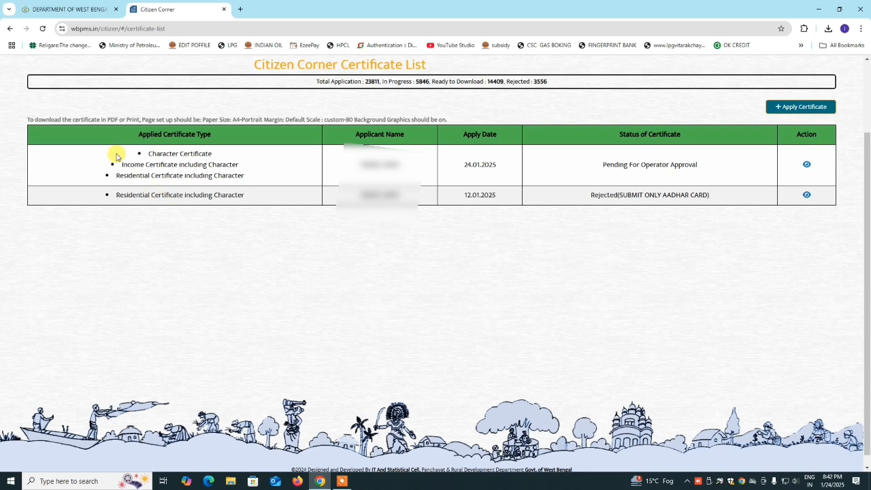
pyautogui.moveTo(140, 155); pyautogui.dragTo(535, 164)
pyautogui.click(536, 164)
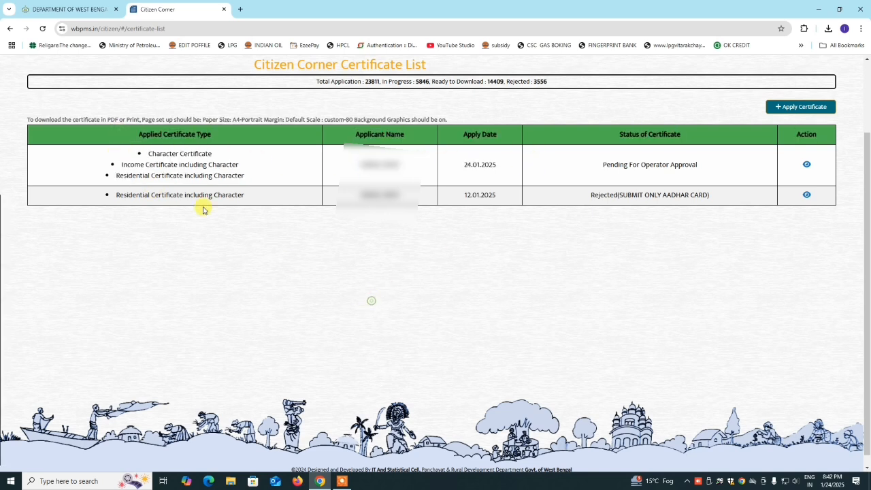
pyautogui.moveTo(149, 156); pyautogui.dragTo(211, 155)
pyautogui.moveTo(121, 163); pyautogui.dragTo(238, 164)
pyautogui.click(124, 175)
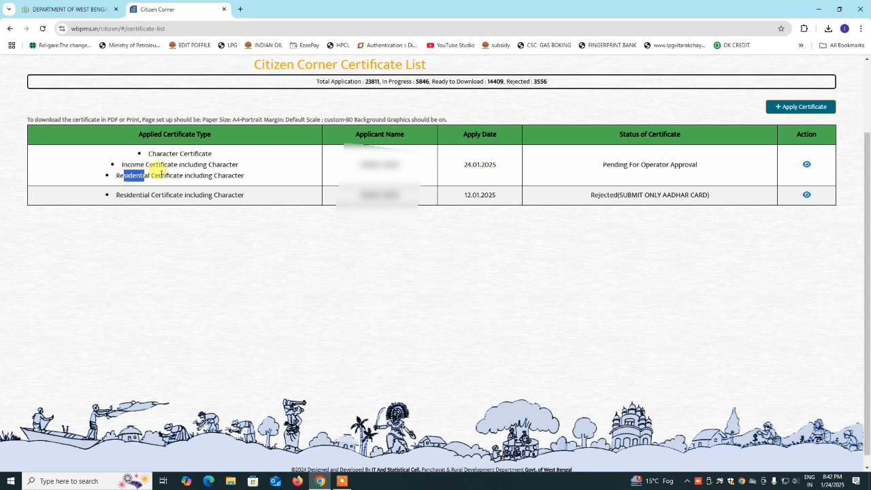
pyautogui.moveTo(128, 151); pyautogui.dragTo(307, 170)
pyautogui.click(307, 172)
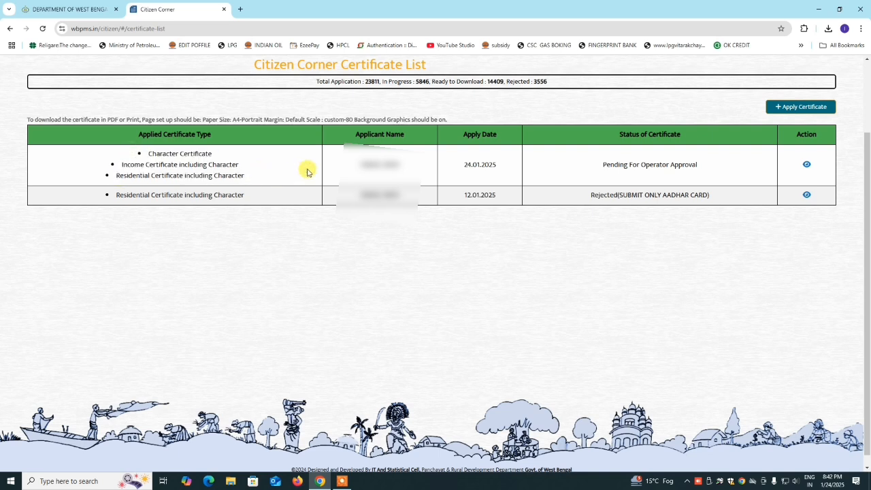